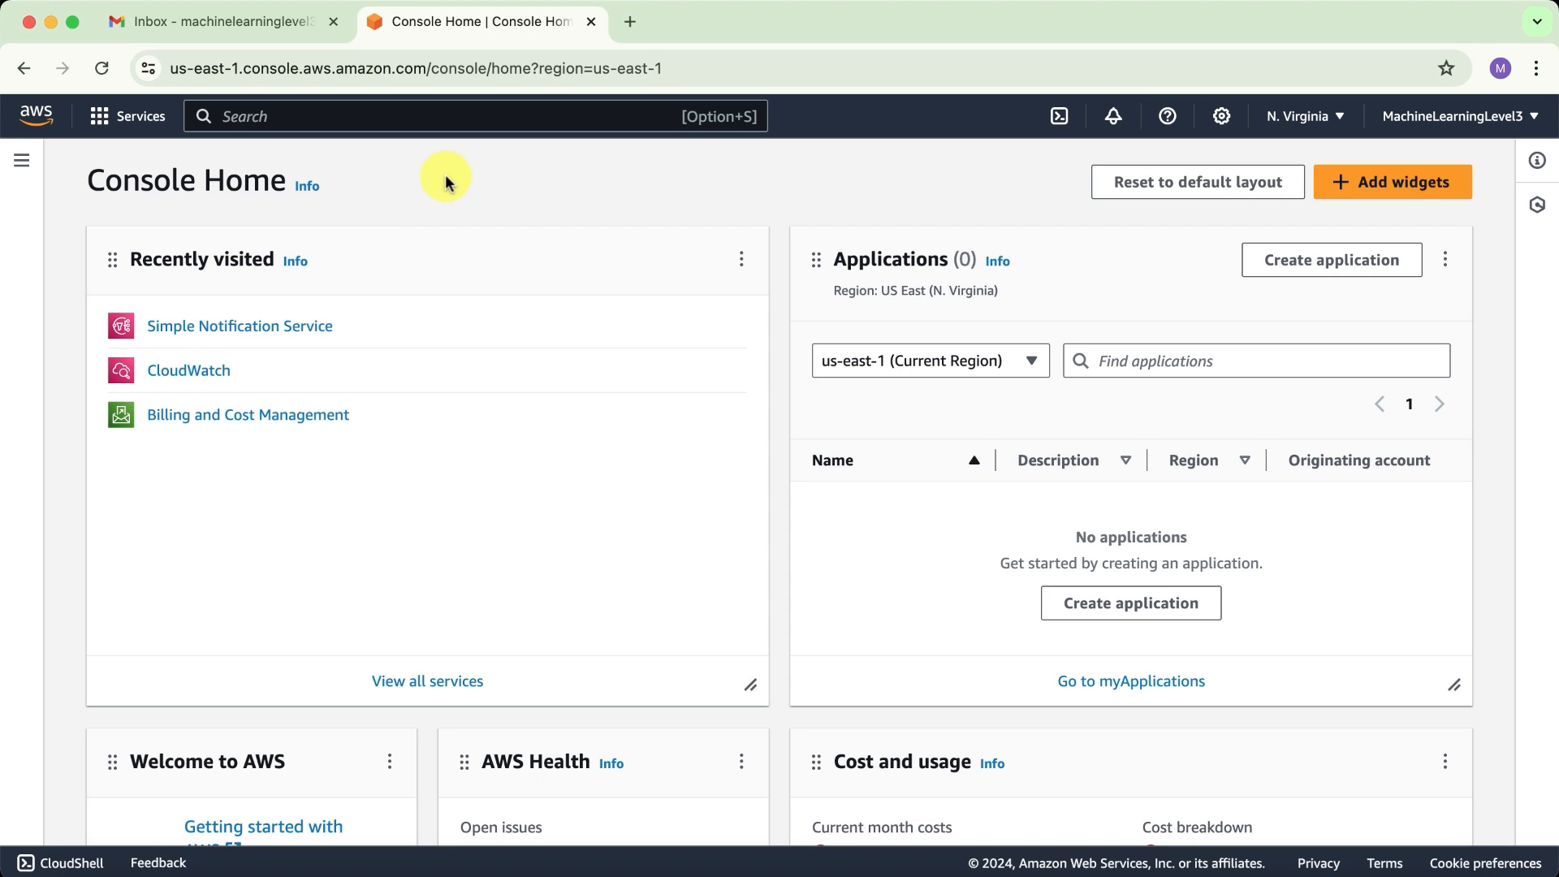
# - Search the AWS services for "Sage" and open Amazon SageMaker
pyautogui.click(378, 119)
pyautogui.write('Sage')
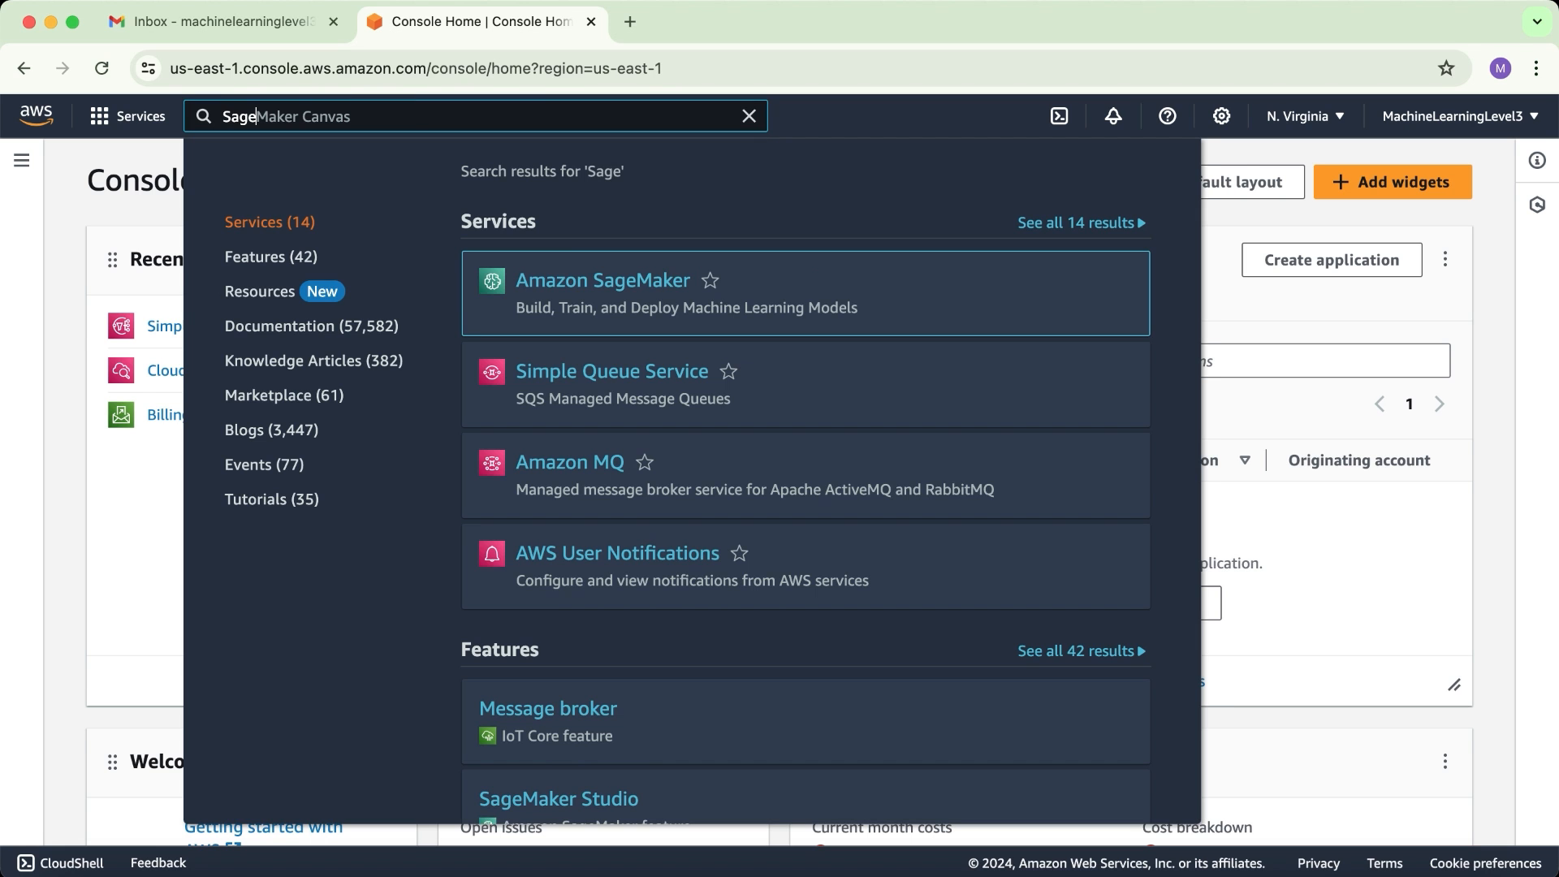
pyautogui.moveTo(520, 272)
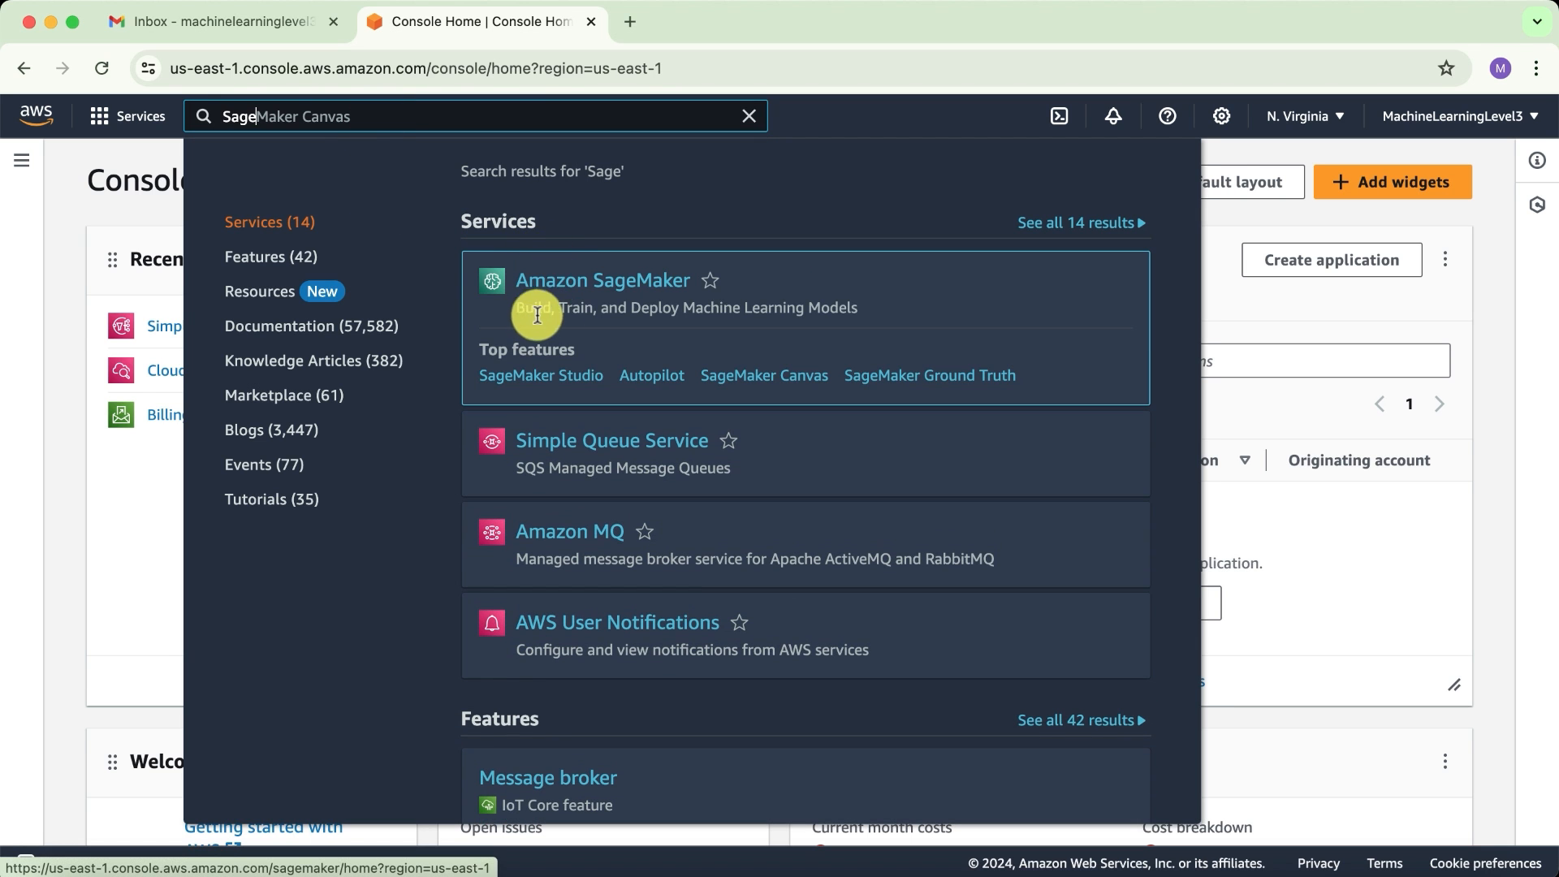
pyautogui.click(615, 286)
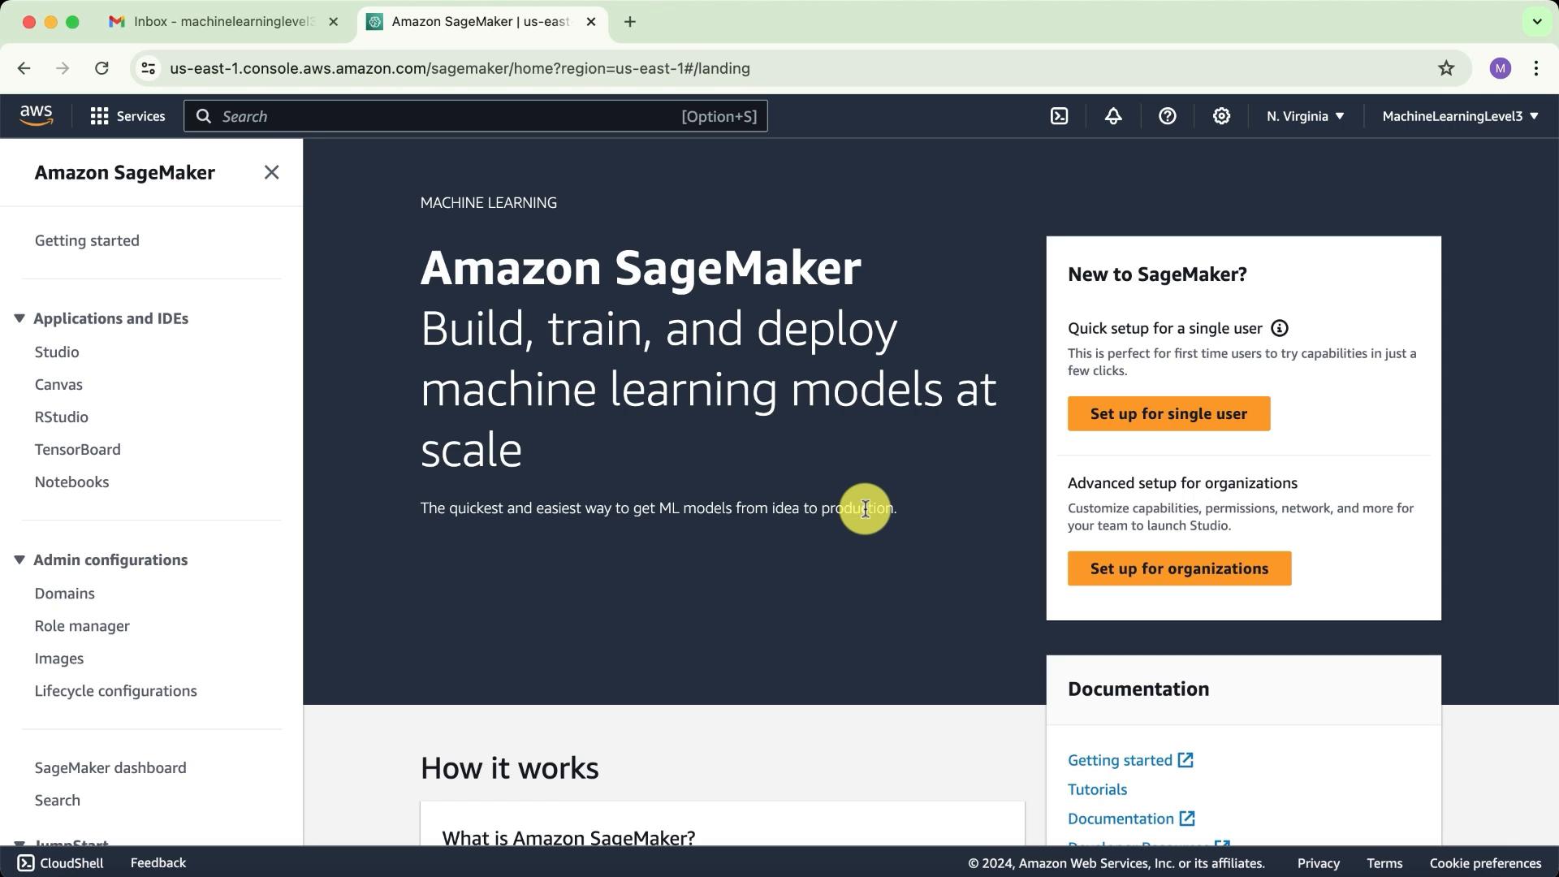
# - Create a SageMaker domain with the quick setup for a single user and go to the list of domains
pyautogui.click(1161, 422)
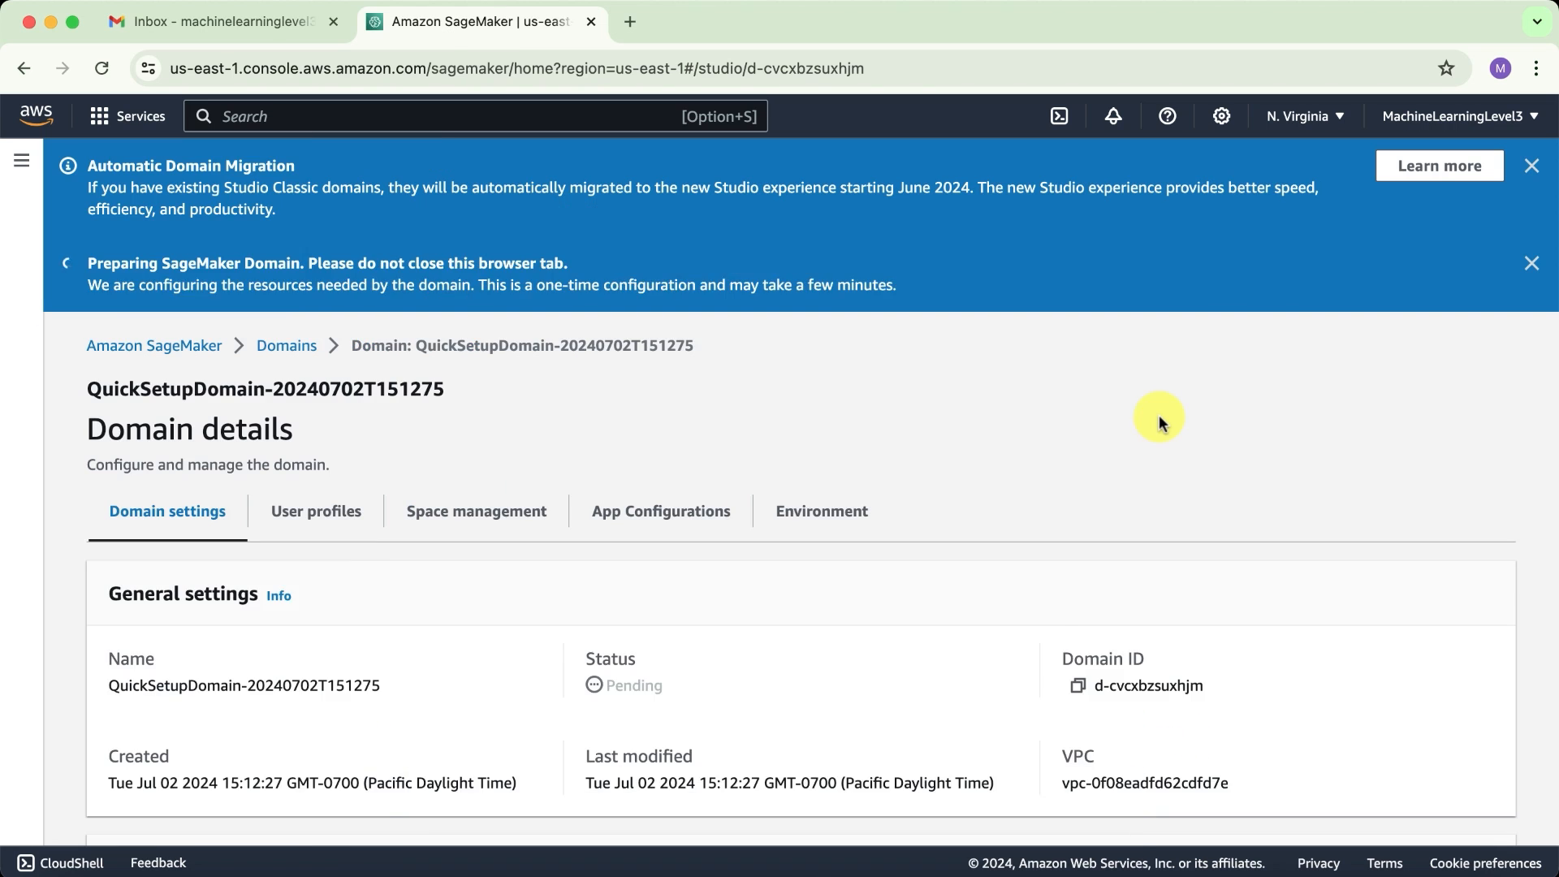
pyautogui.scroll(-4, 157, 435)
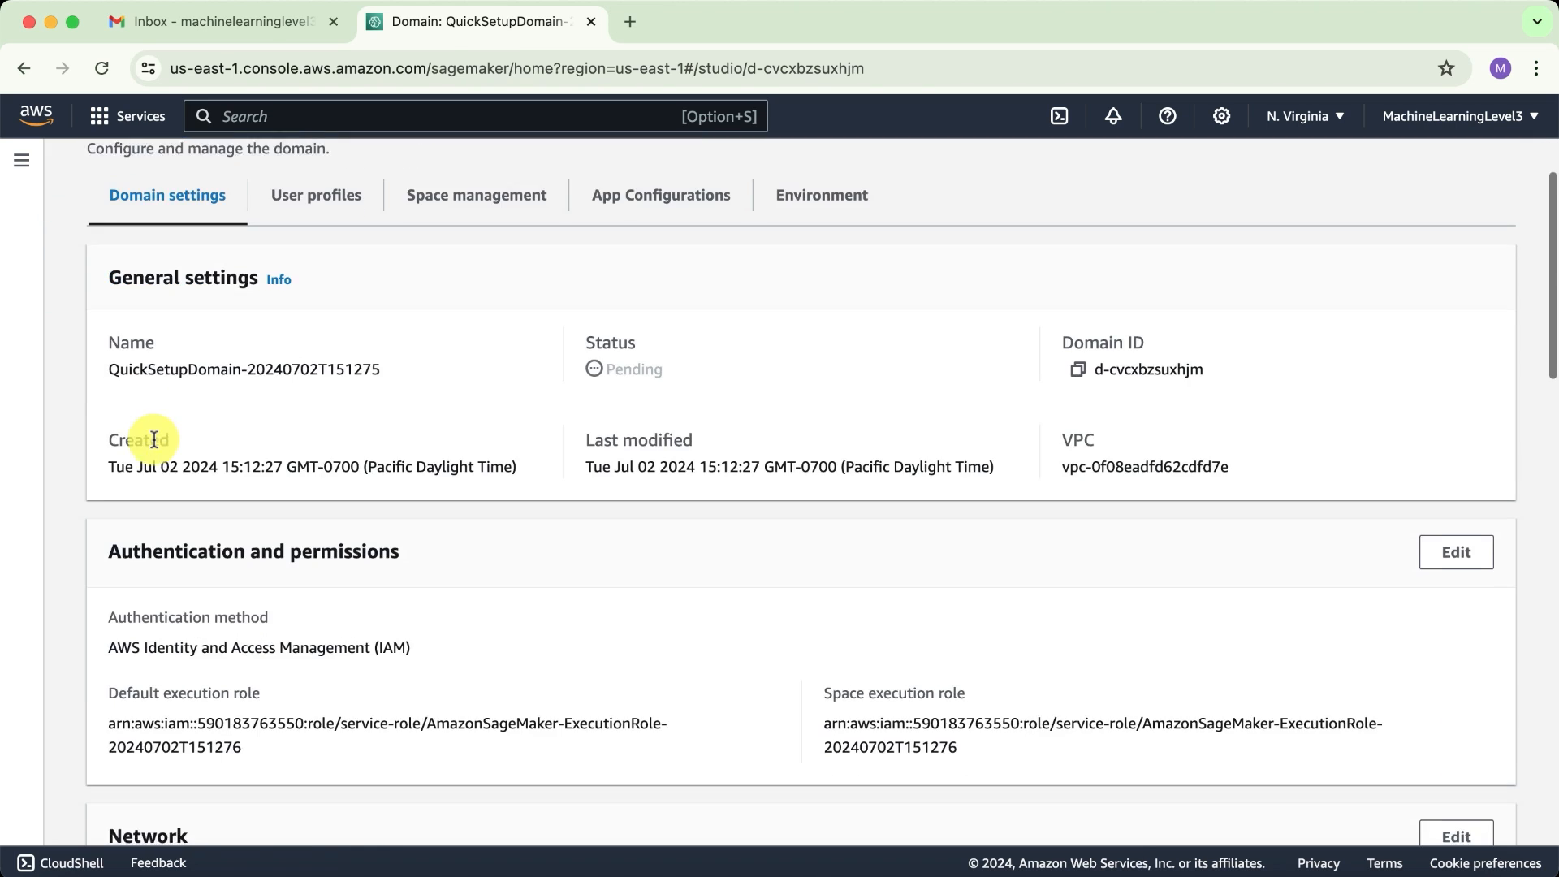
pyautogui.scroll(-5, 154, 439)
pyautogui.scroll(9, 157, 442)
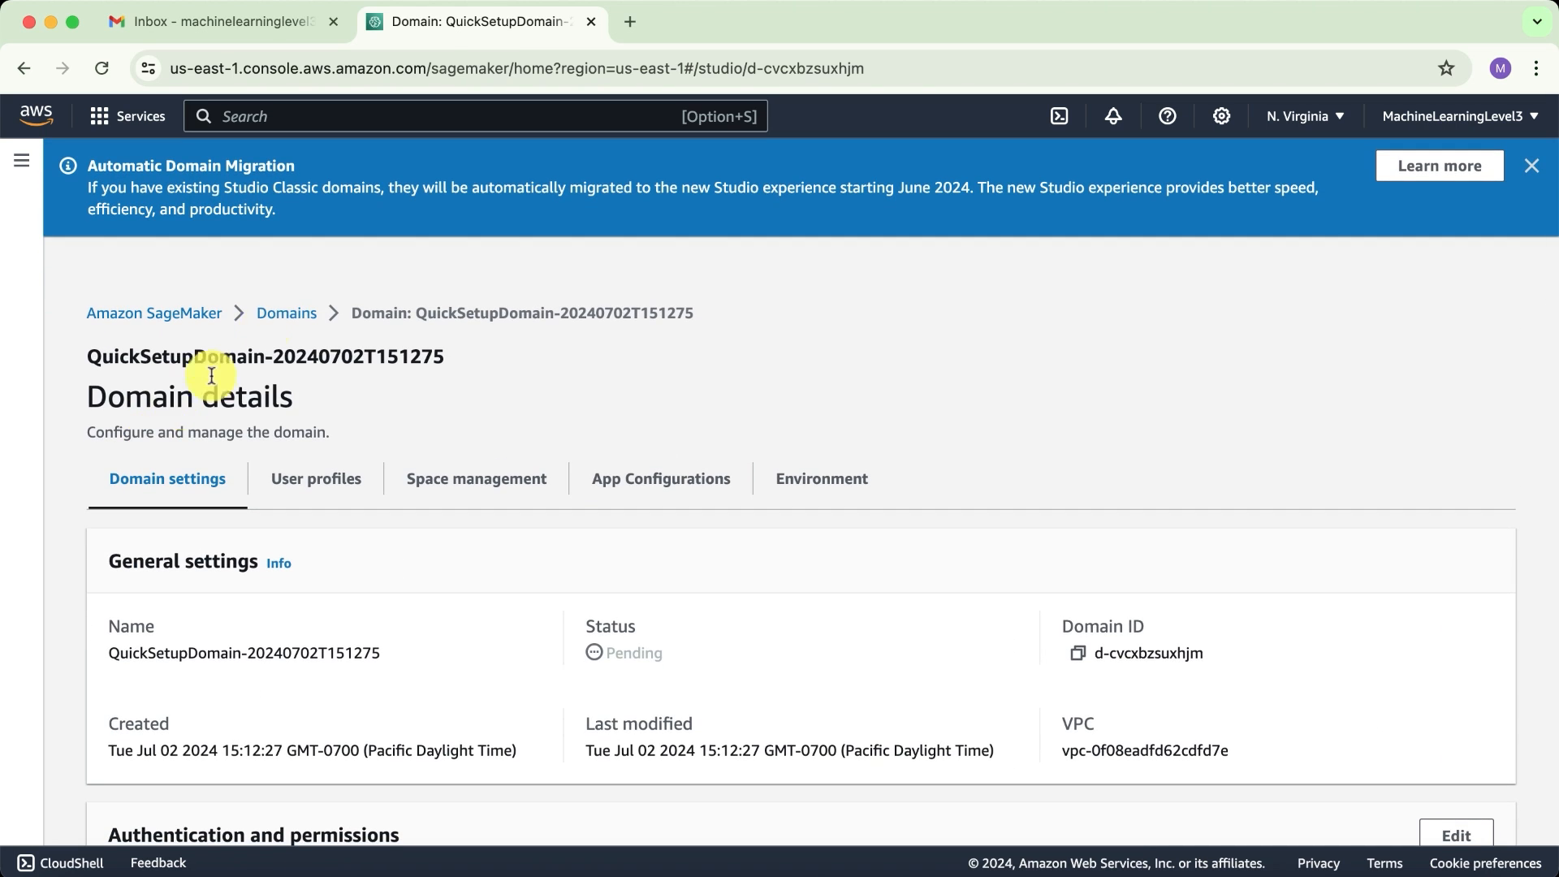
pyautogui.click(277, 321)
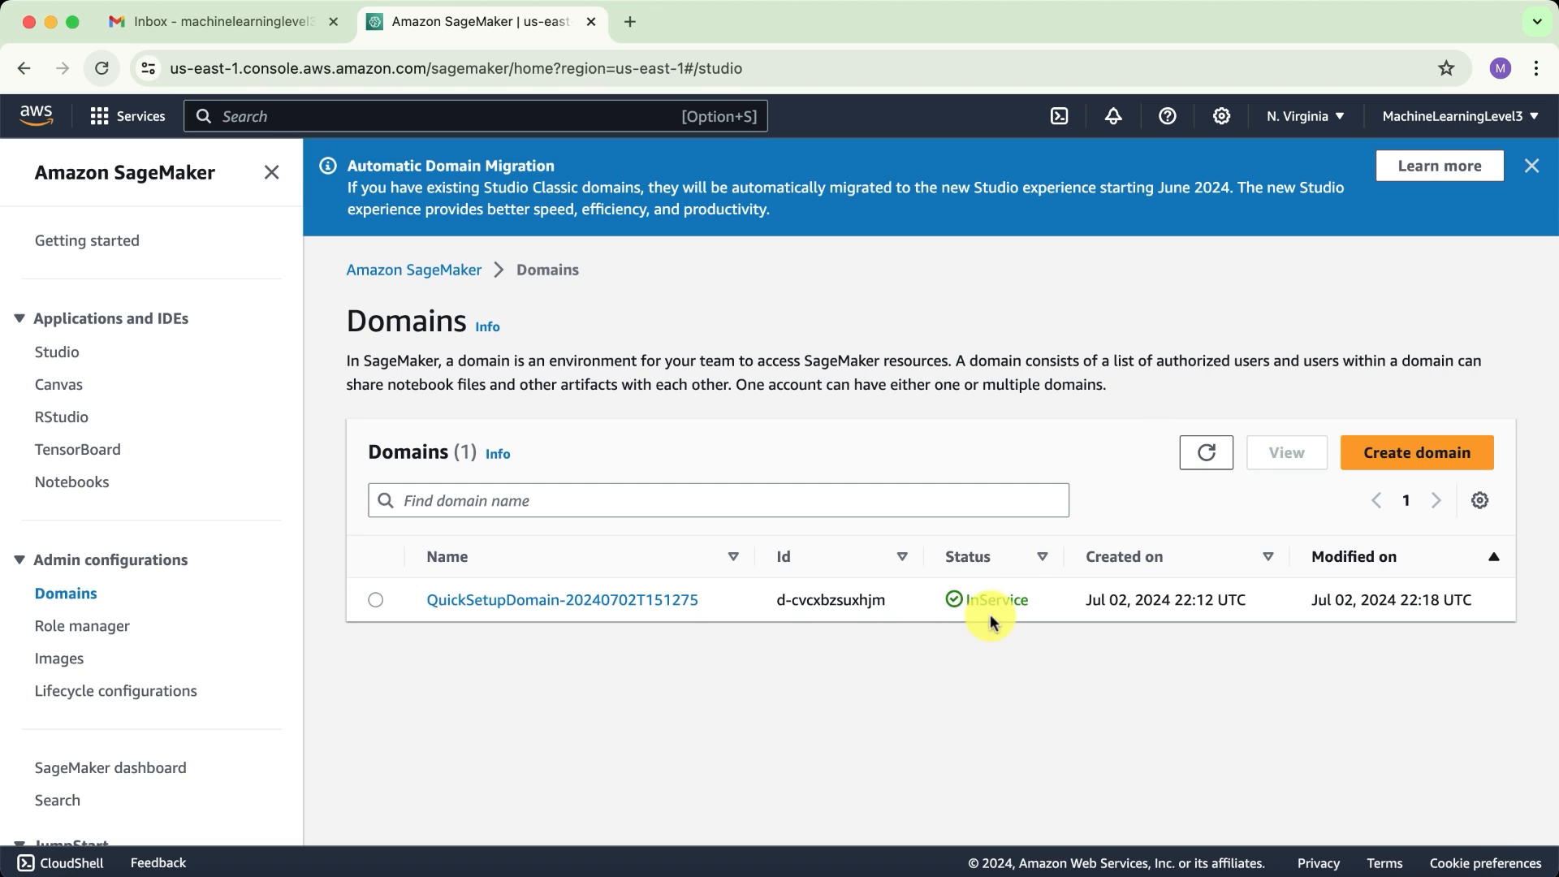
# - Open the quick-setup domain's user profiles and start adding a new user
pyautogui.click(471, 601)
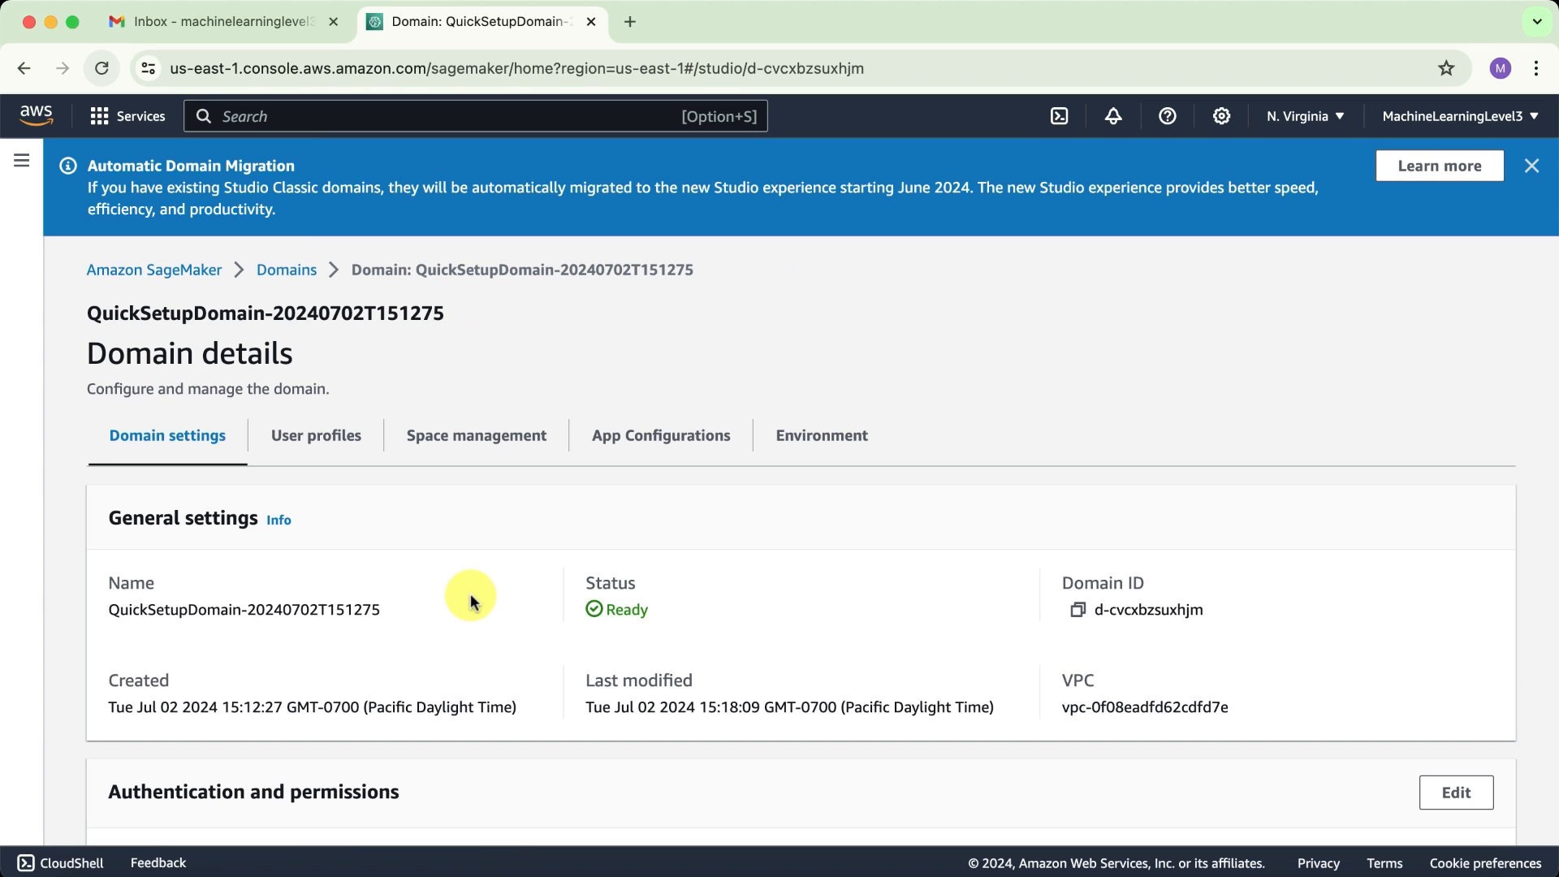
pyautogui.click(311, 438)
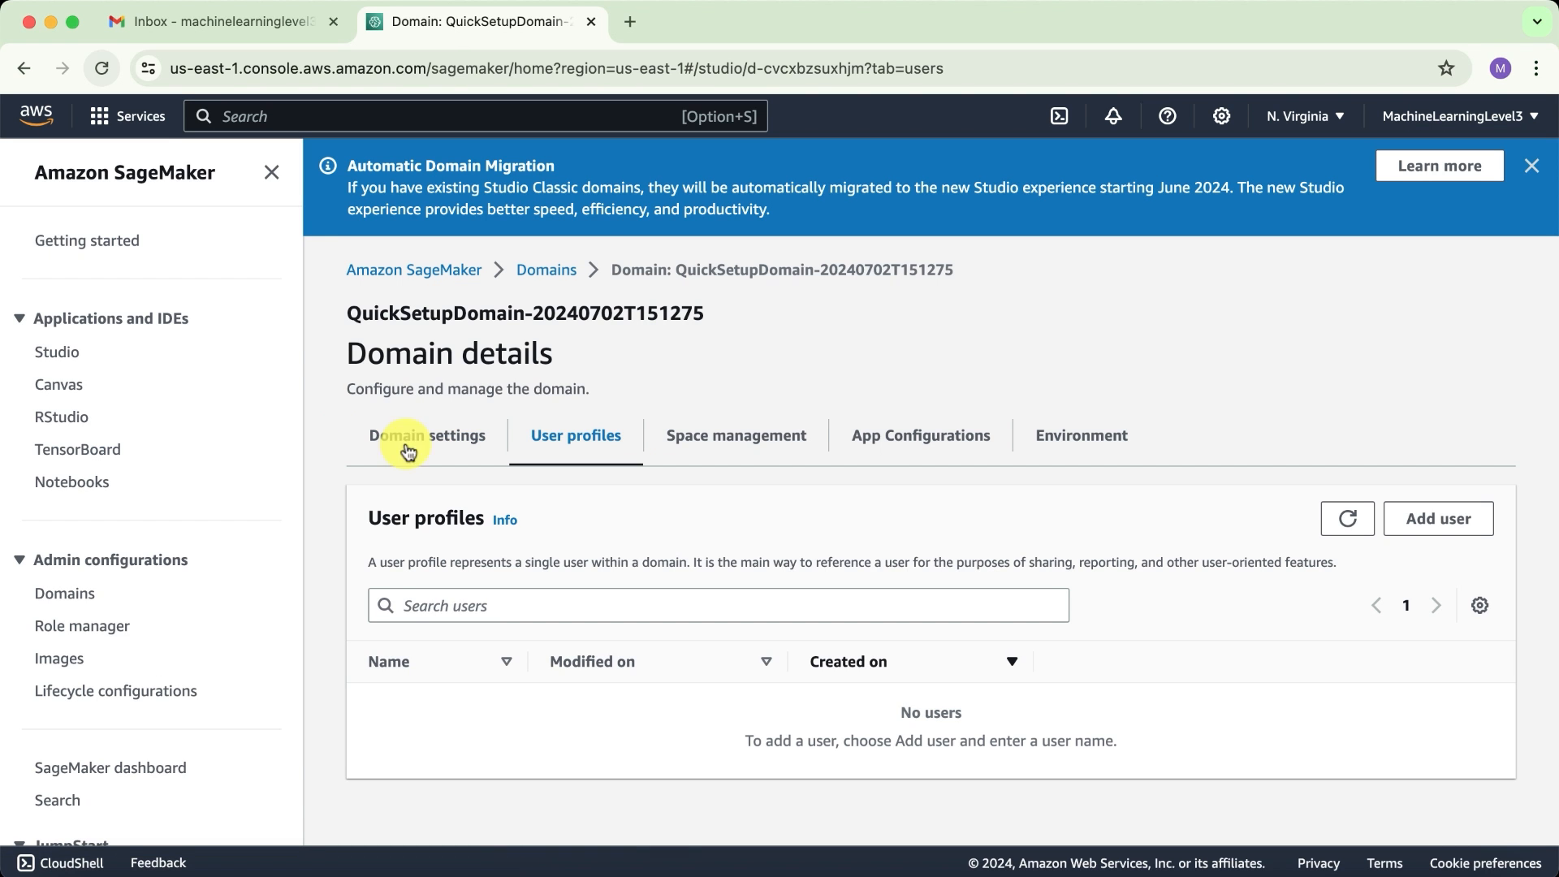
pyautogui.click(1442, 520)
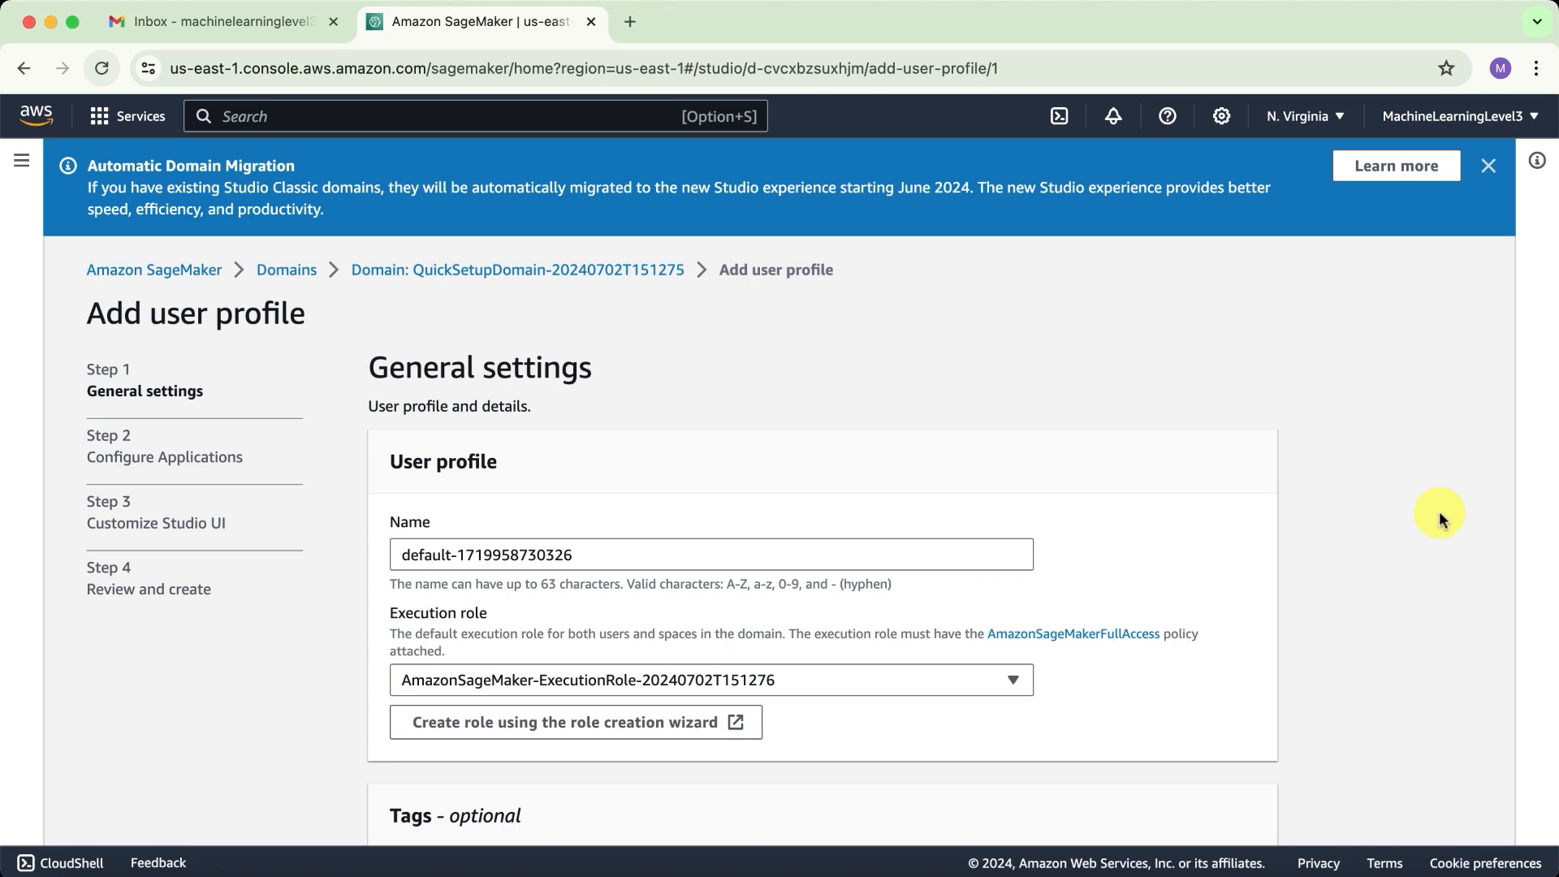
# - Replace the default profile name with the user's first name, keep the preset execution role, and continue to the application configuration
pyautogui.moveTo(591, 550); pyautogui.dragTo(384, 558)
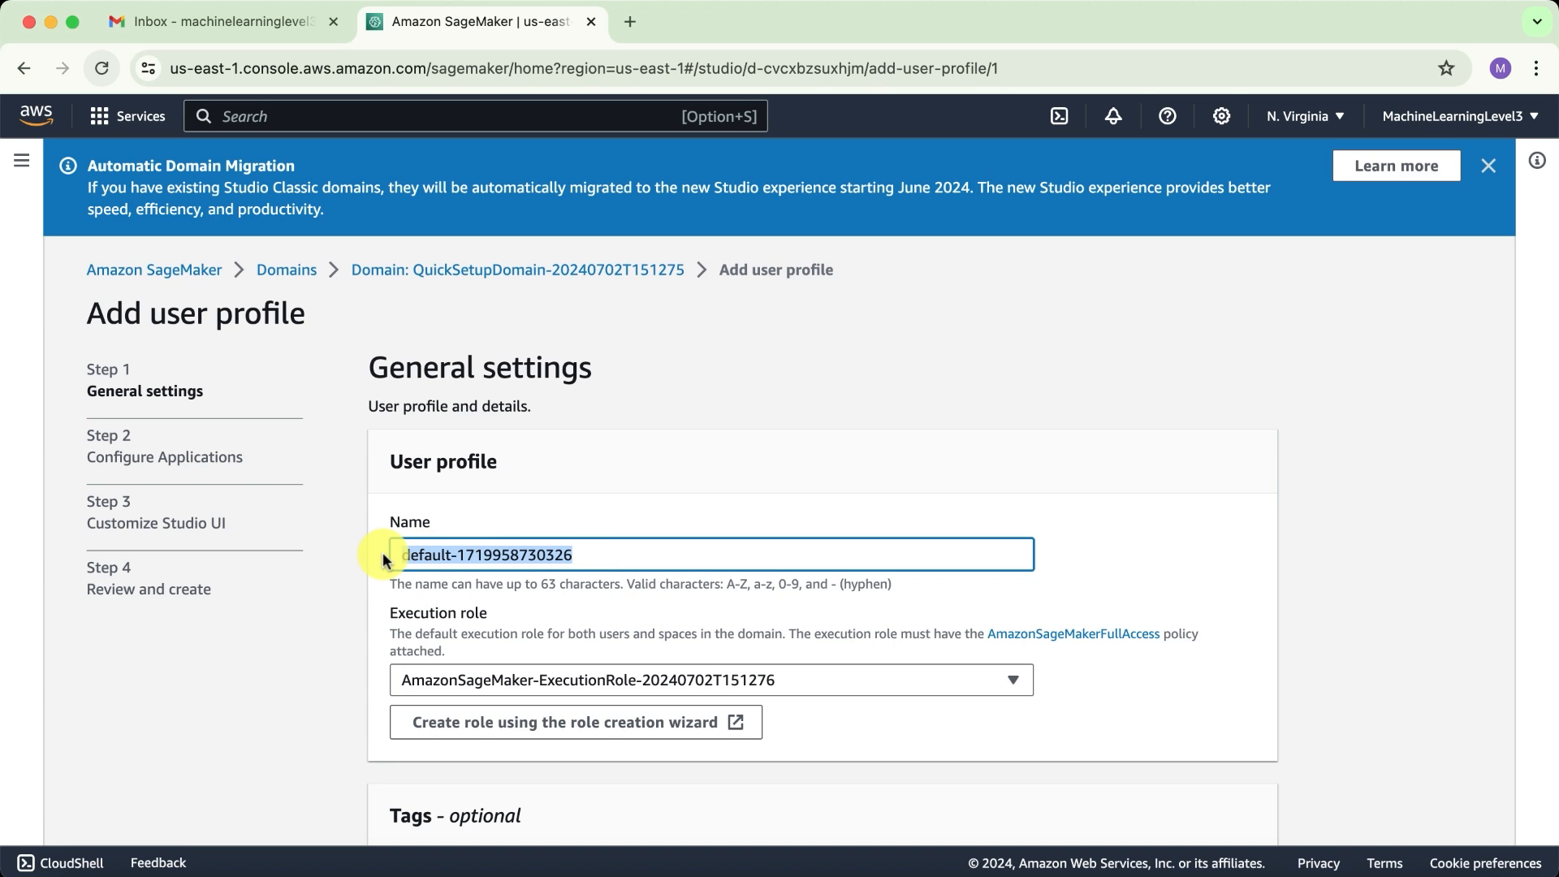
pyautogui.write('Hadelin')
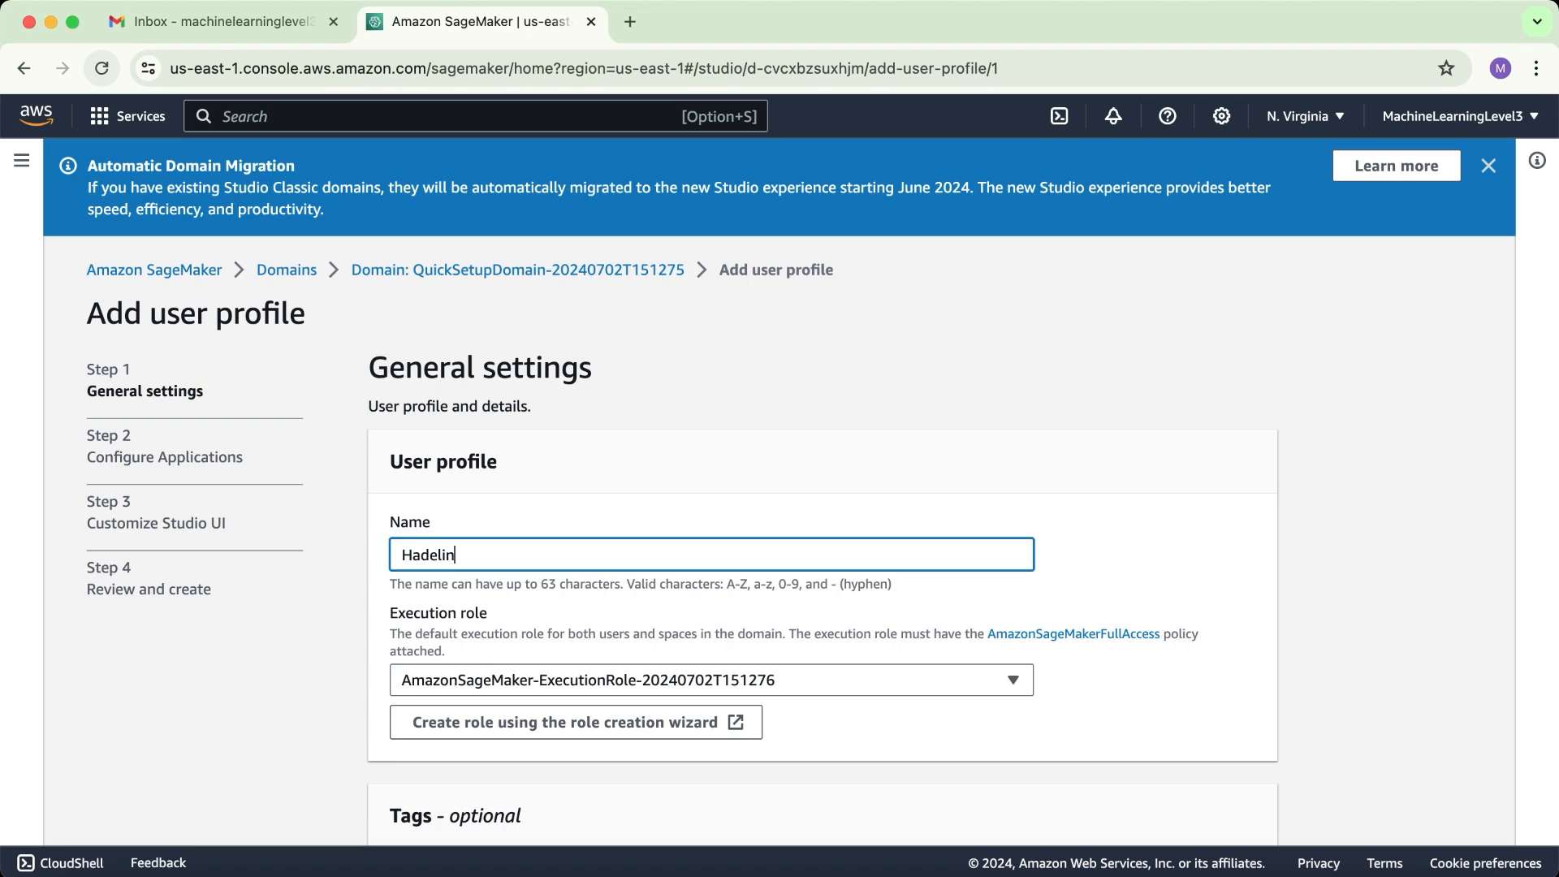
pyautogui.click(1178, 614)
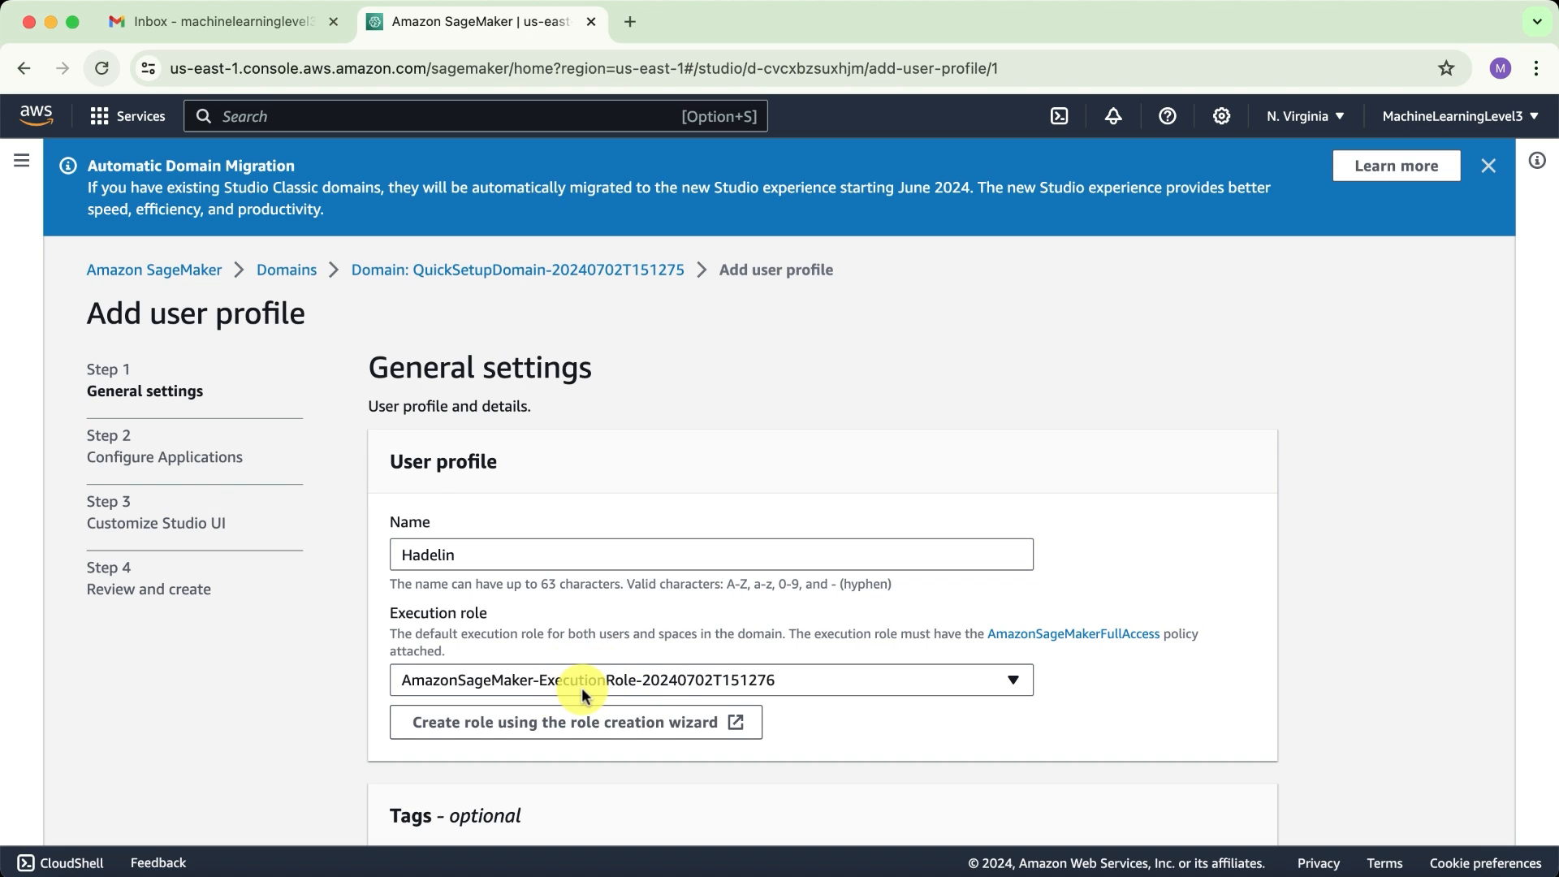
pyautogui.scroll(-5, 582, 687)
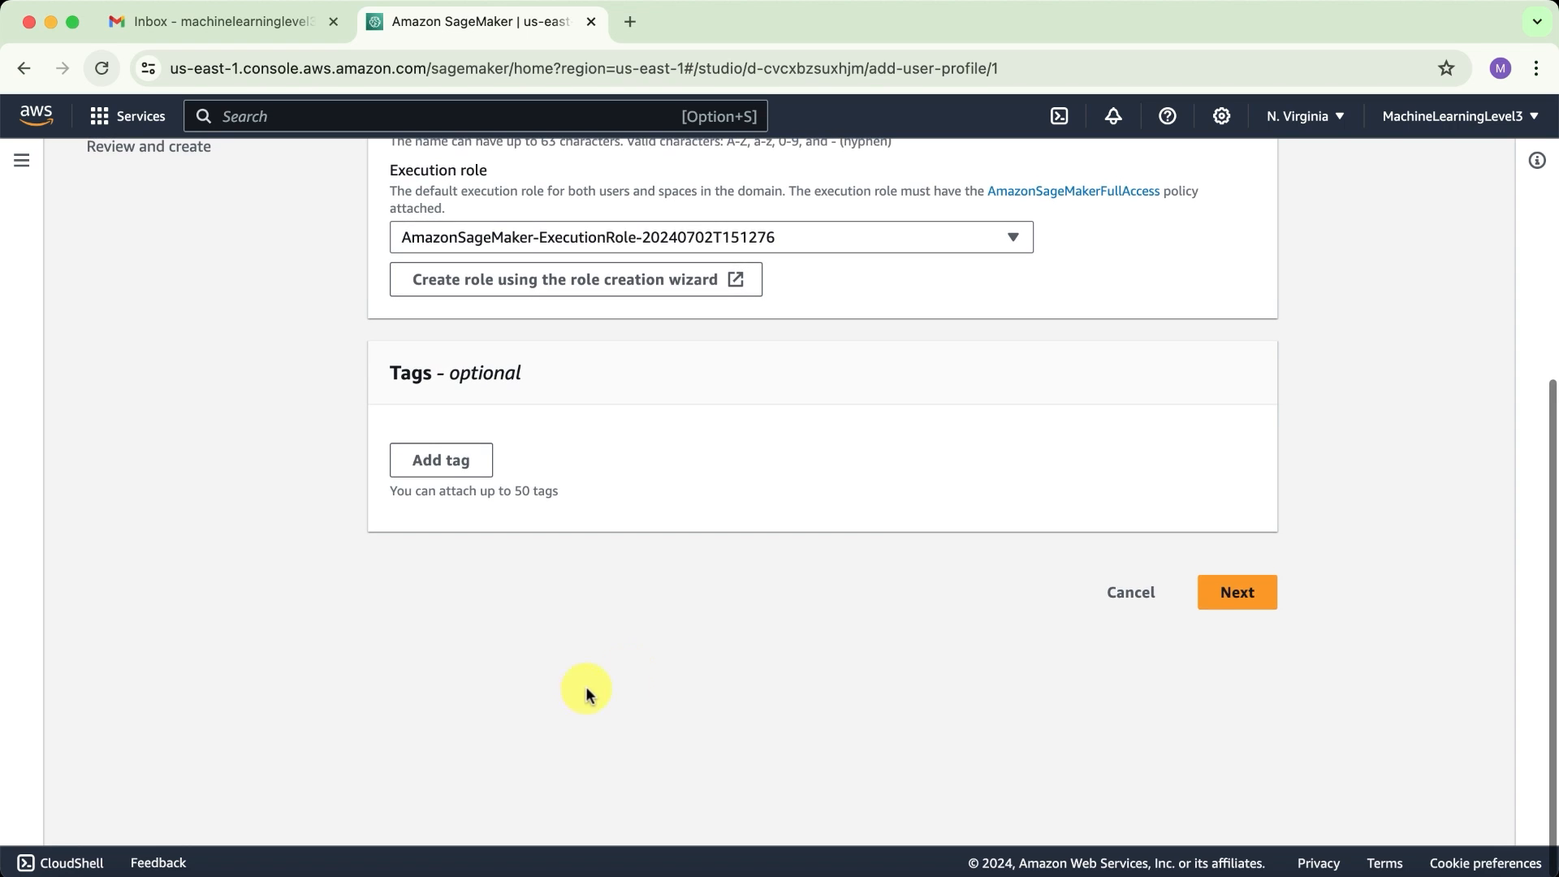
pyautogui.click(1234, 595)
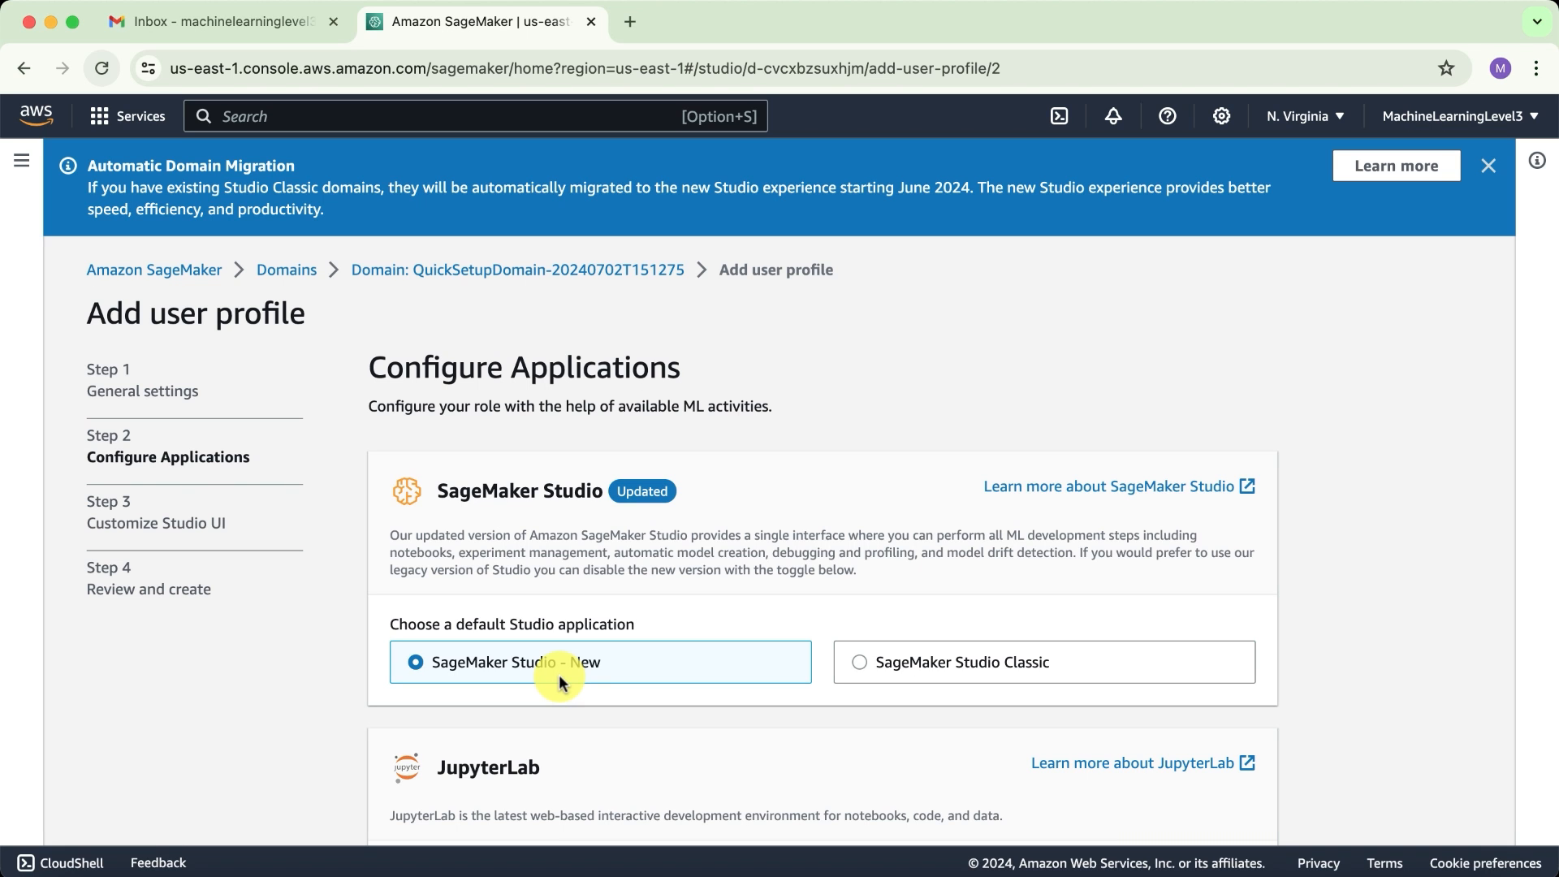
# - Review the application configuration, keep SageMaker Studio - New as the default Studio application, and continue to the Studio UI customization
pyautogui.scroll(-5, 559, 679)
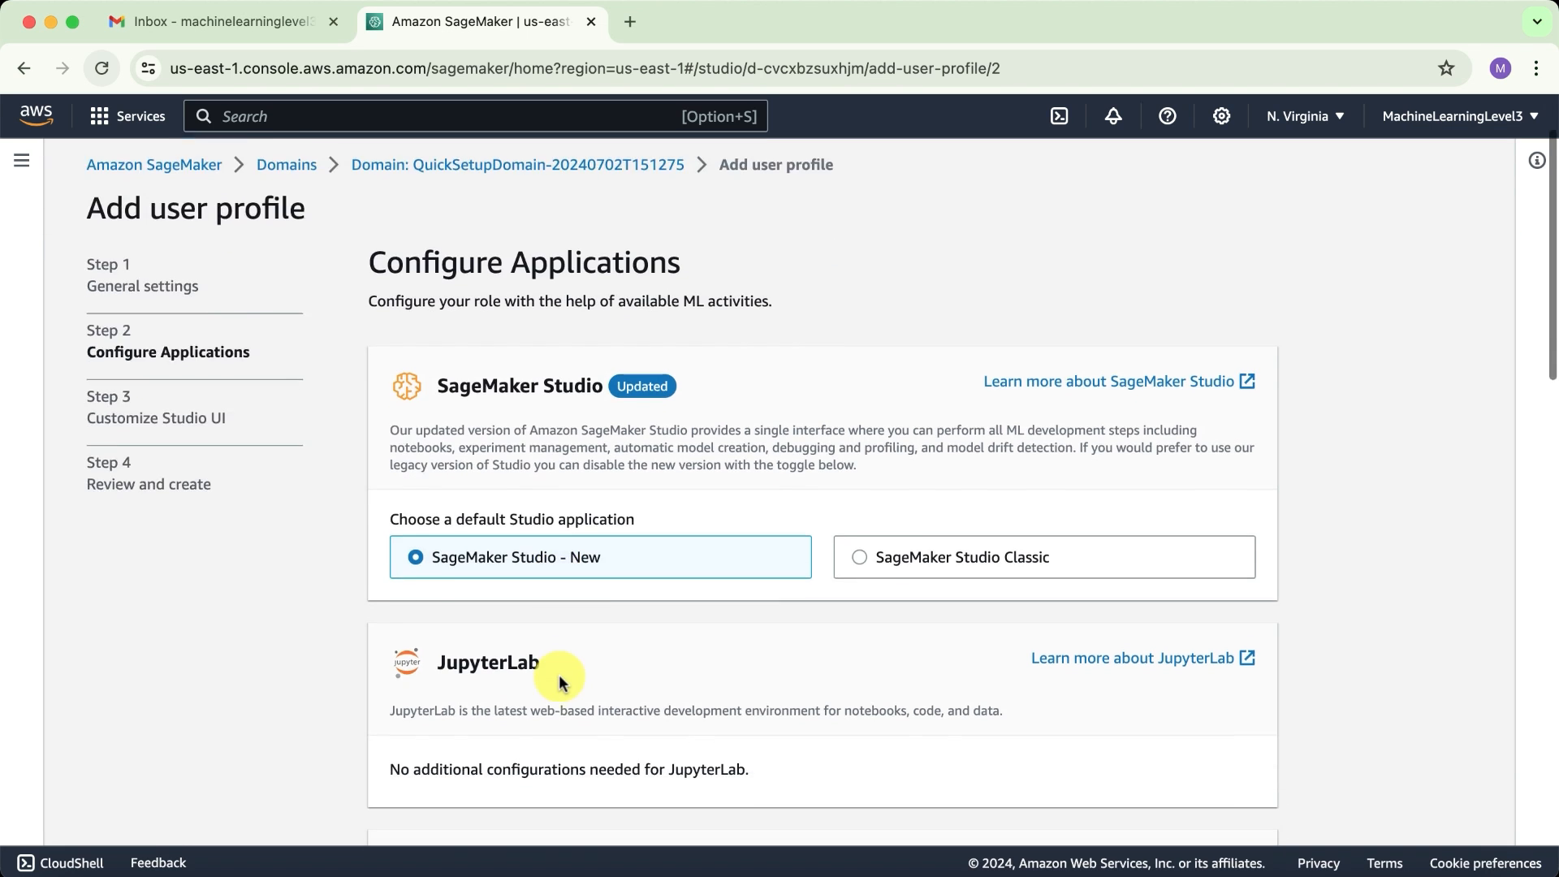
pyautogui.scroll(-5, 559, 680)
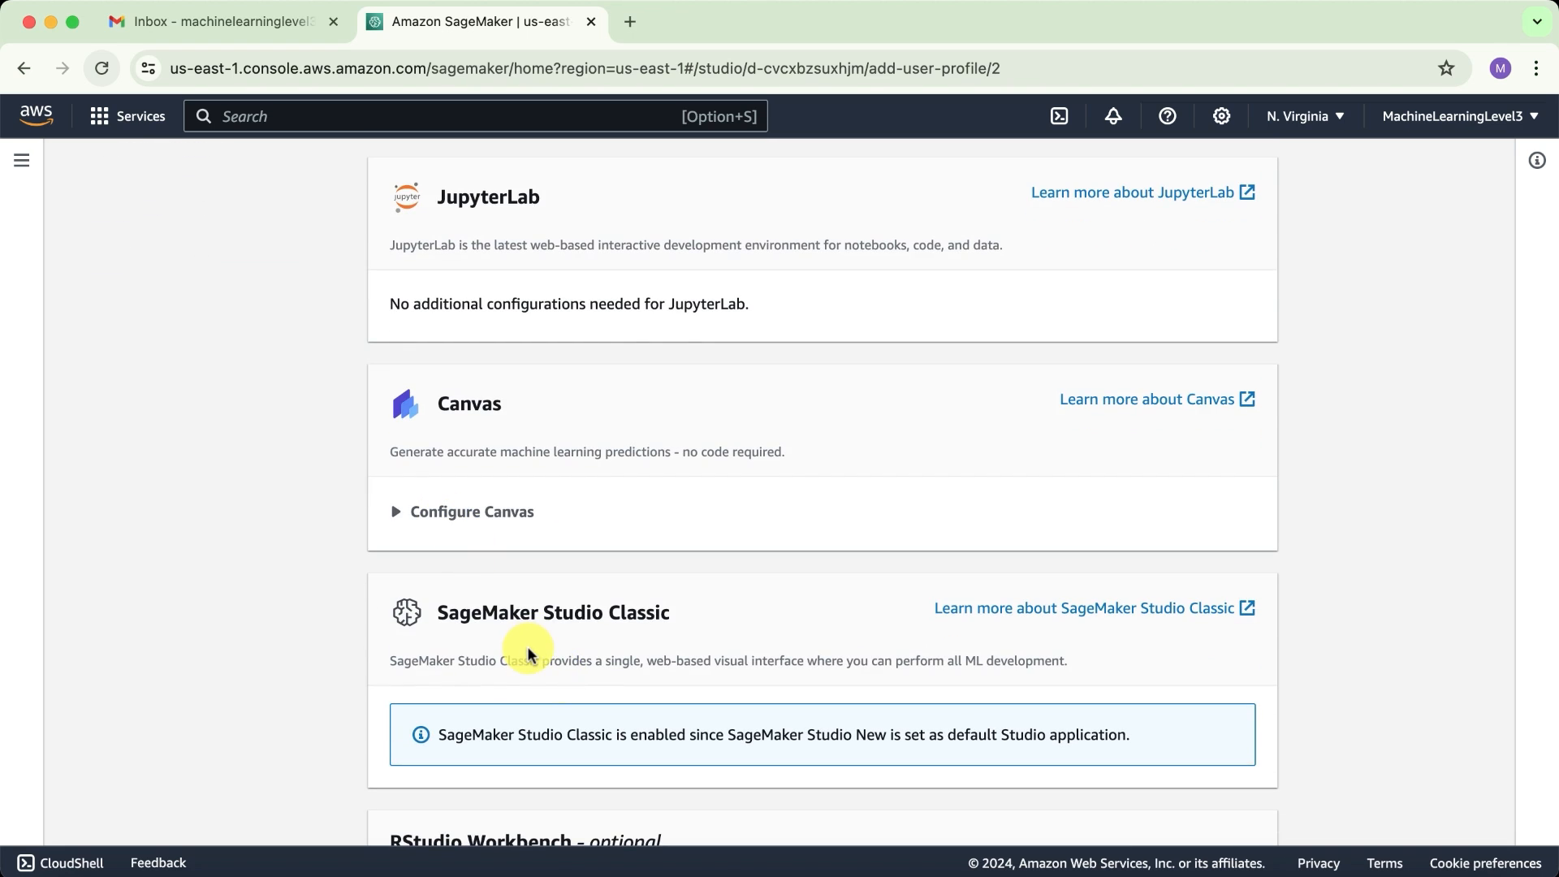
pyautogui.scroll(-3, 528, 654)
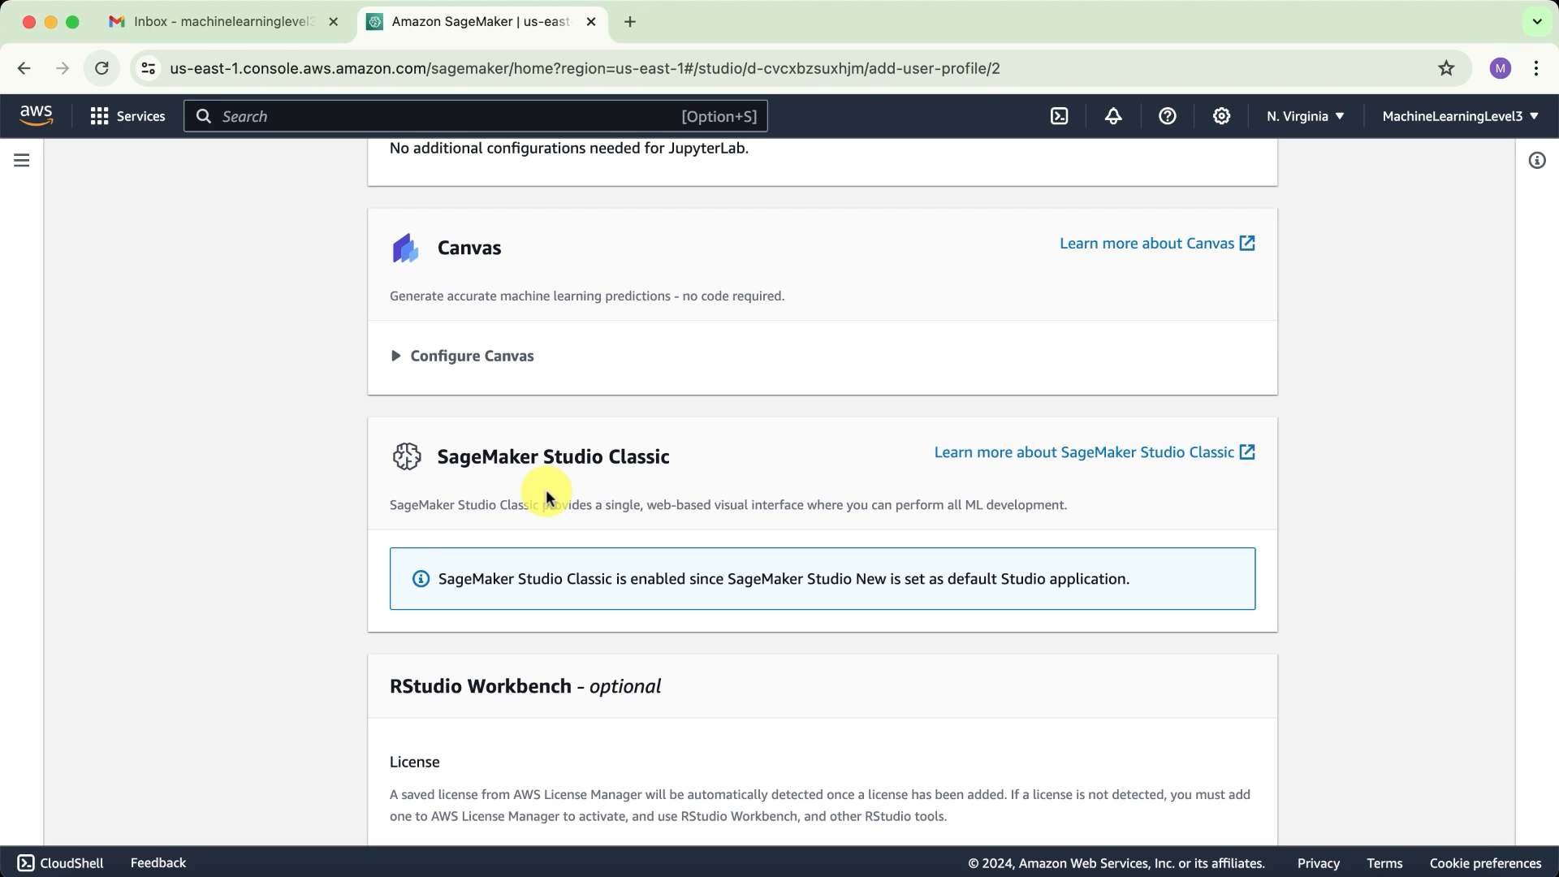
pyautogui.scroll(-1, 546, 496)
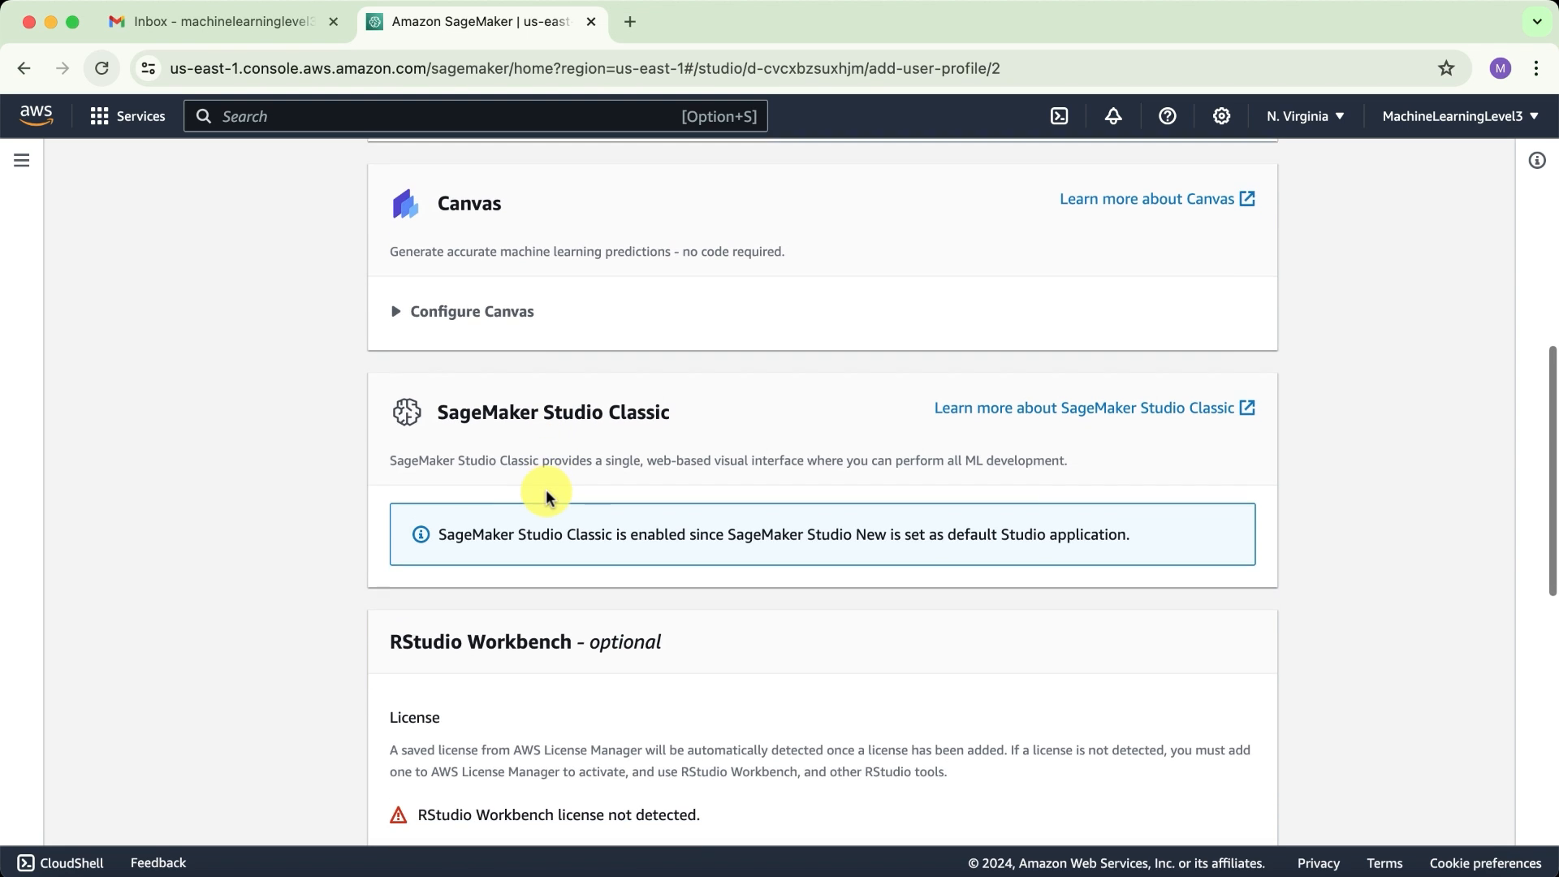
pyautogui.scroll(-3, 547, 496)
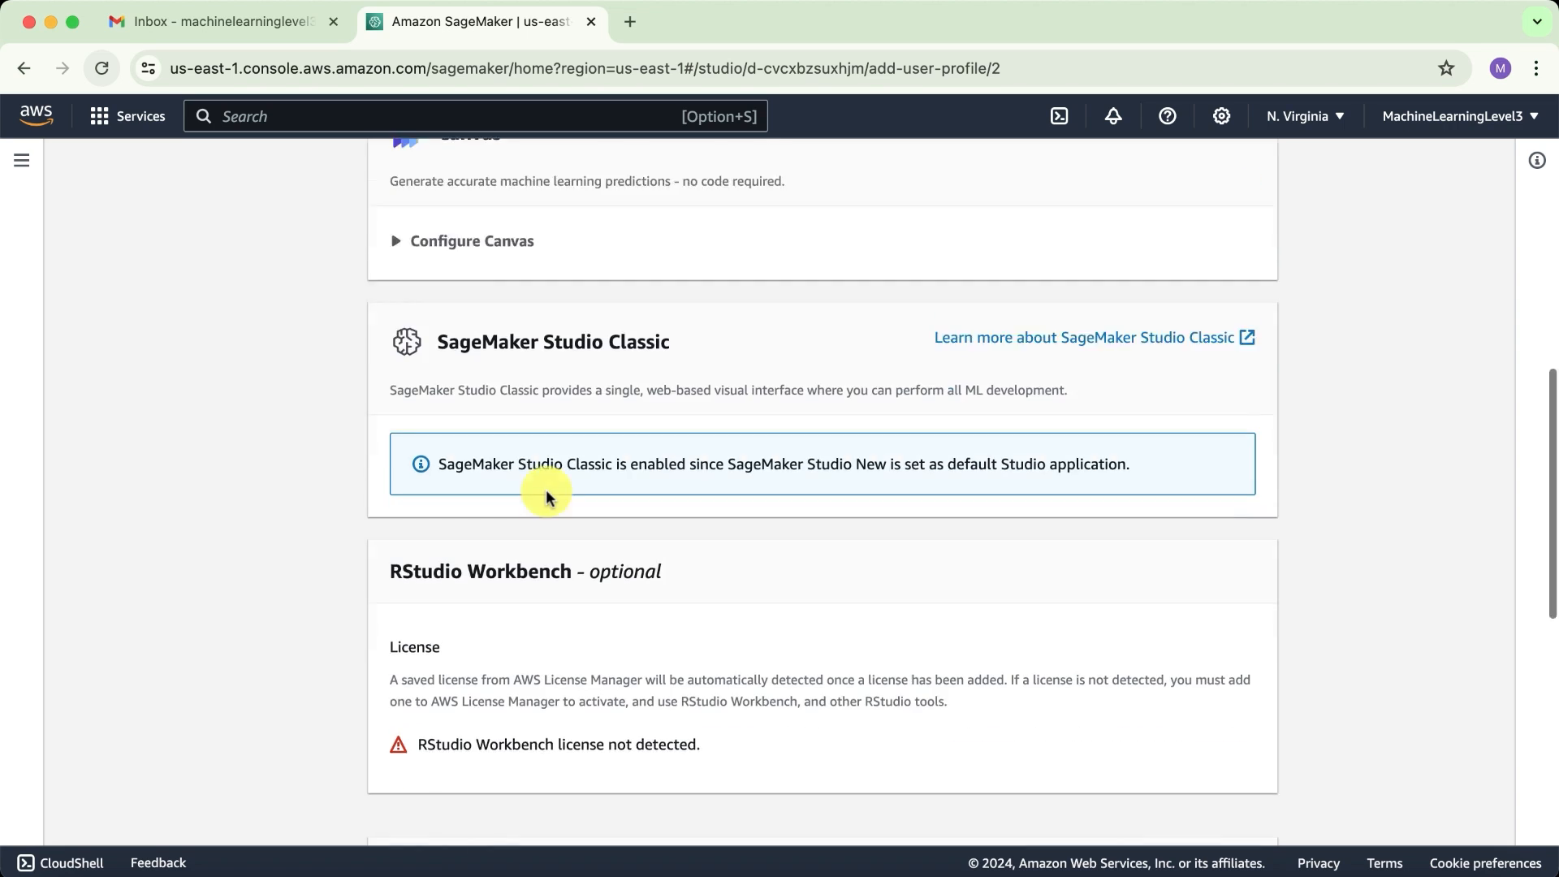
pyautogui.scroll(-1, 546, 497)
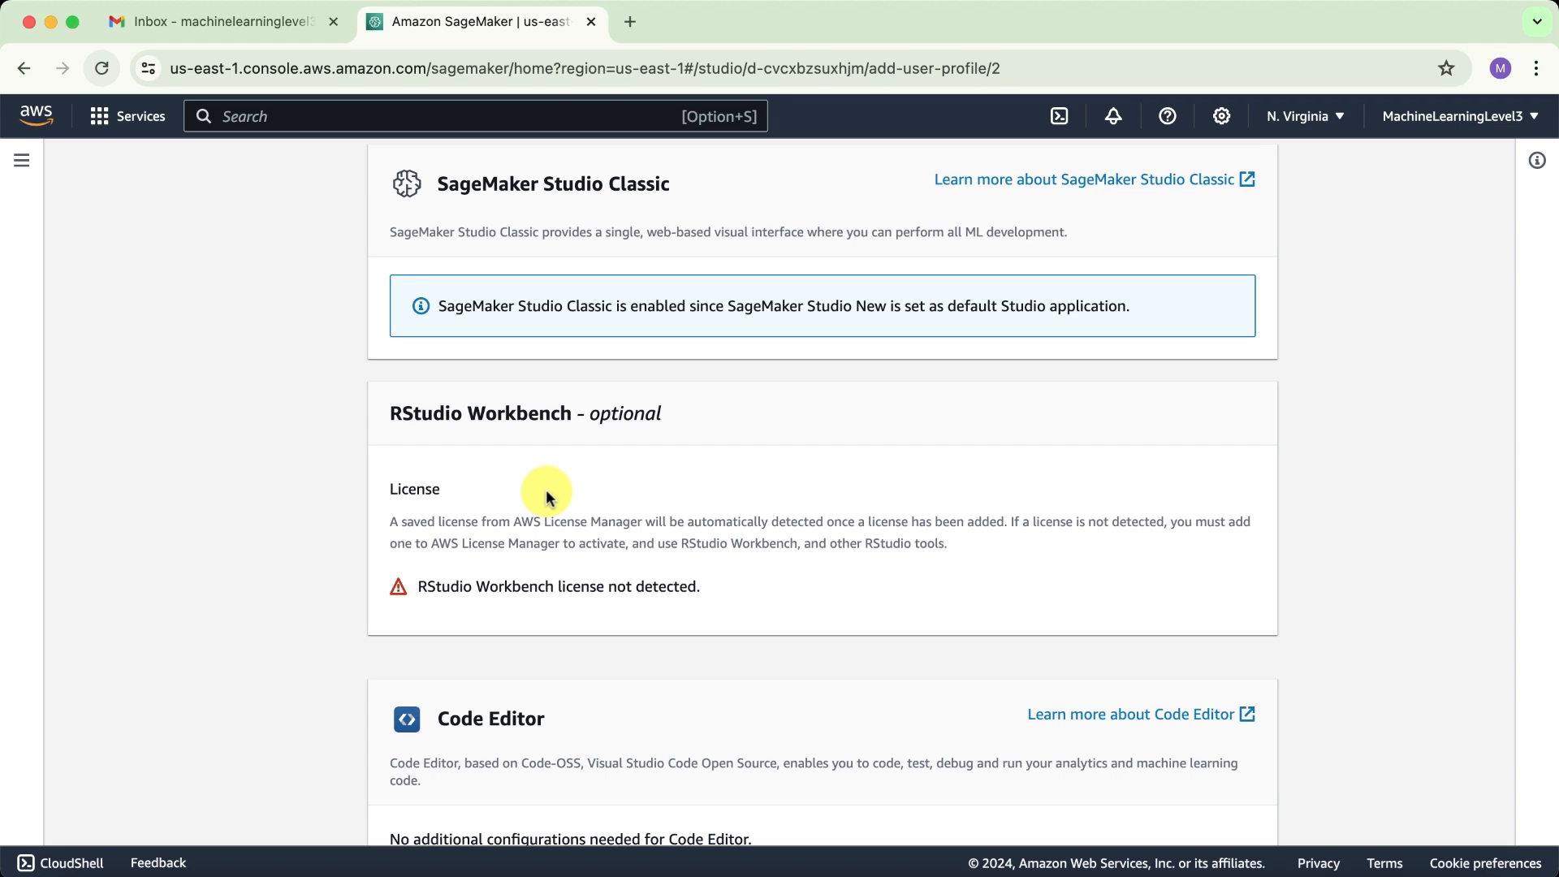
pyautogui.scroll(-5, 547, 493)
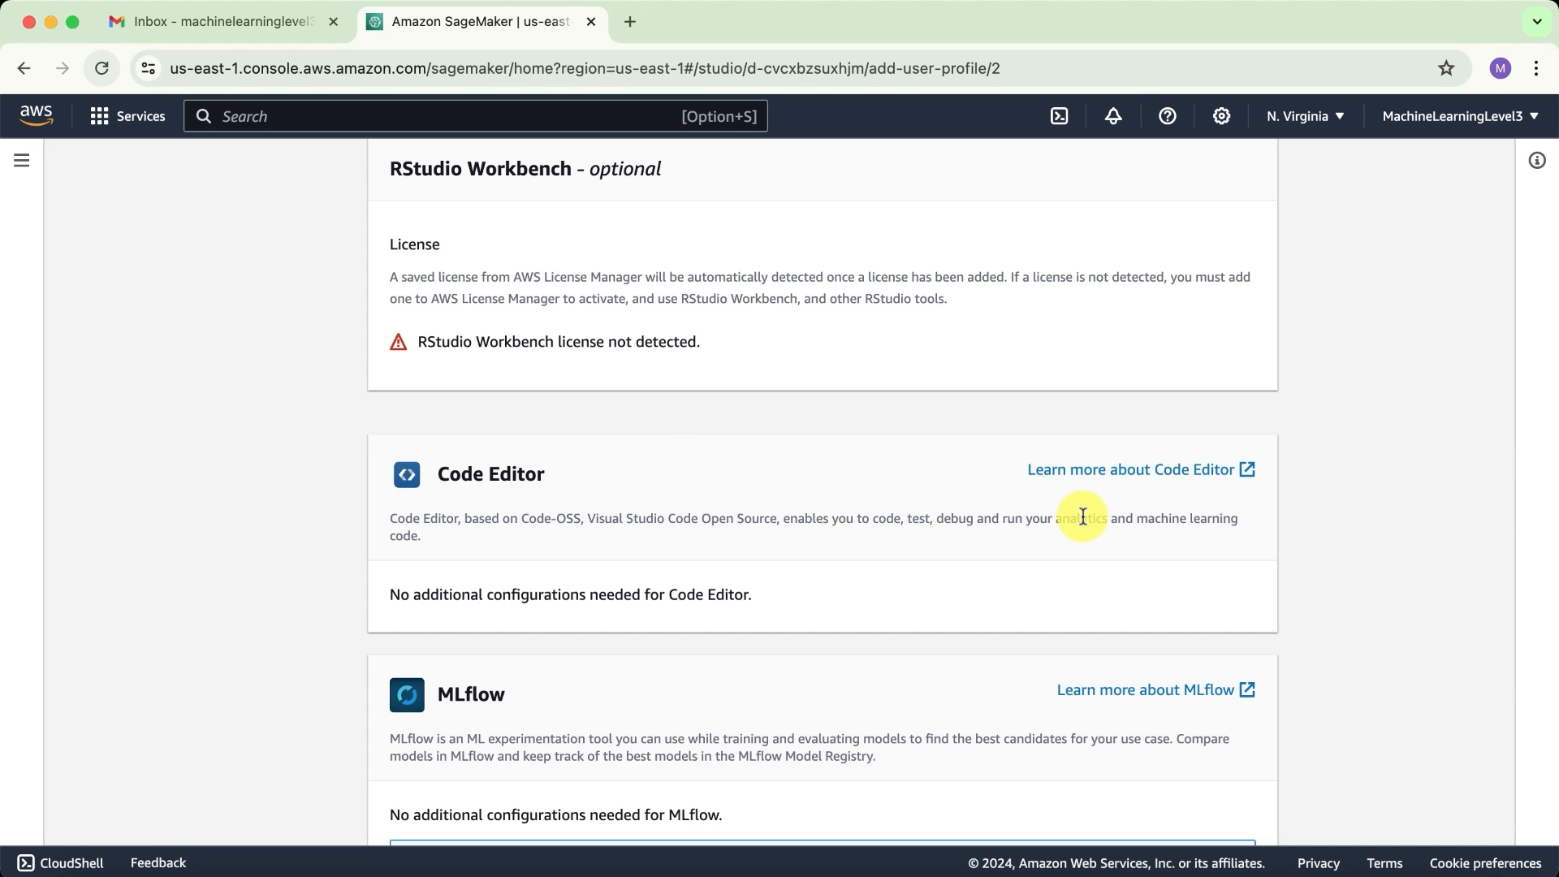
pyautogui.scroll(-1, 456, 537)
pyautogui.scroll(-5, 456, 537)
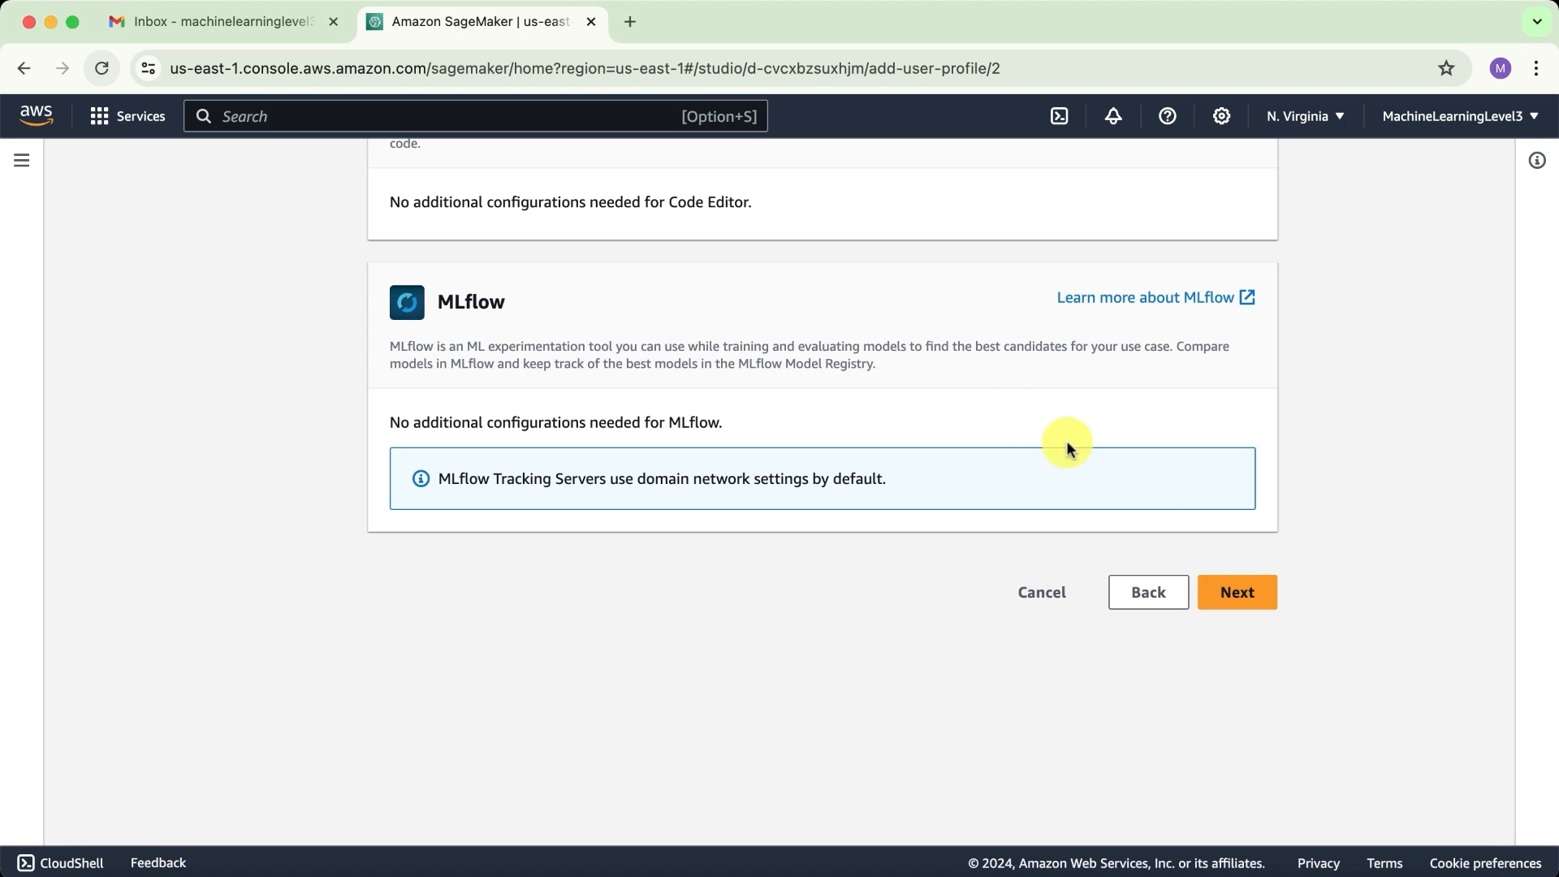
pyautogui.click(1236, 598)
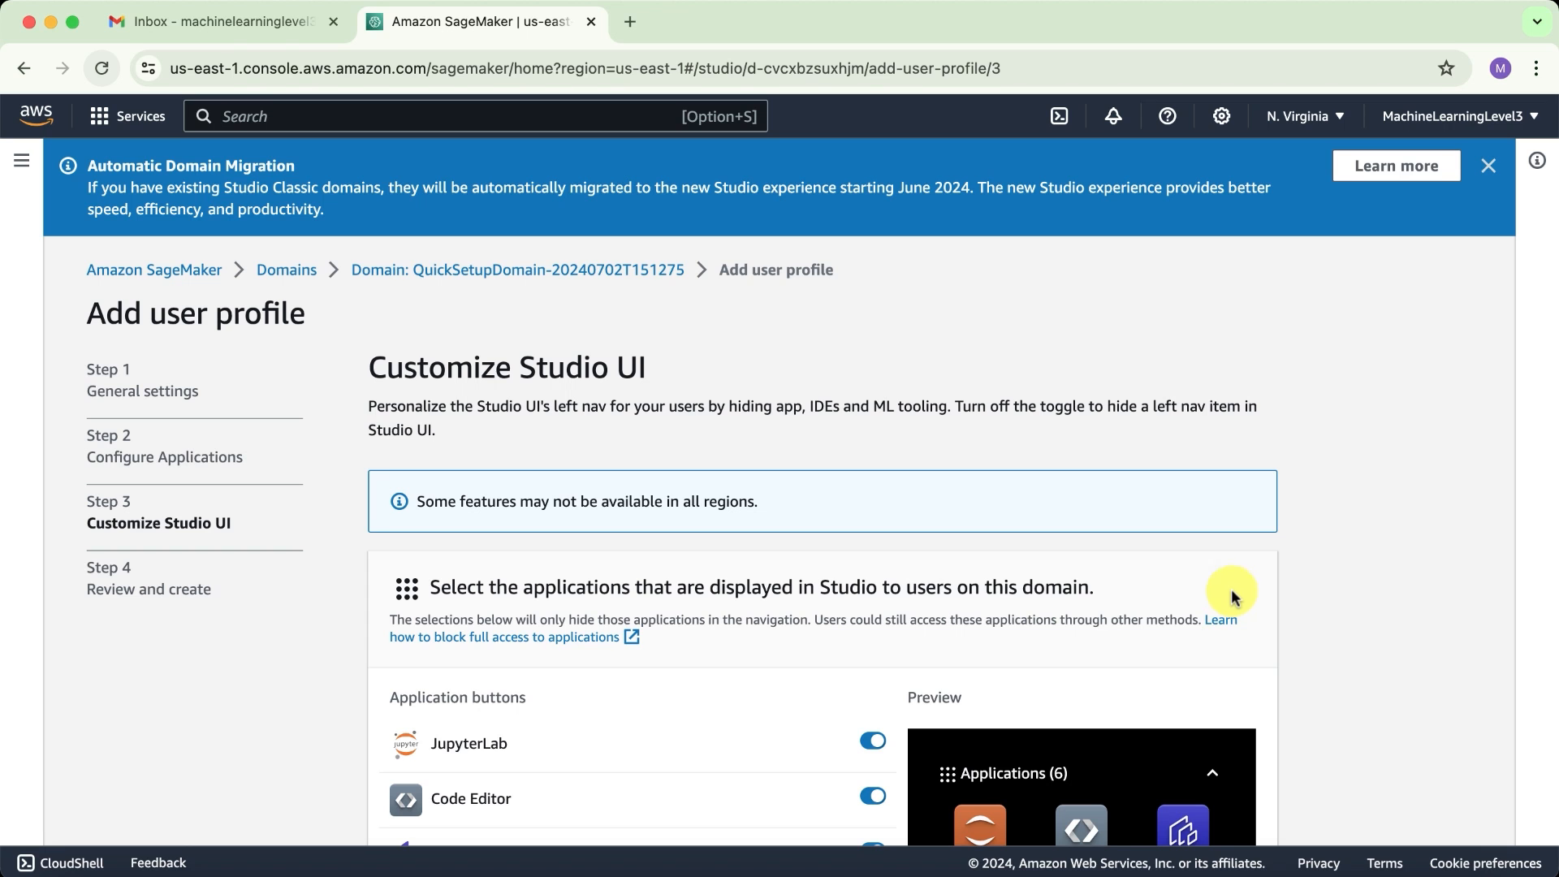
# - Keep all applications and machine learning tools displayed in Studio and continue to the final review
pyautogui.scroll(-2, 558, 372)
pyautogui.scroll(-7, 558, 372)
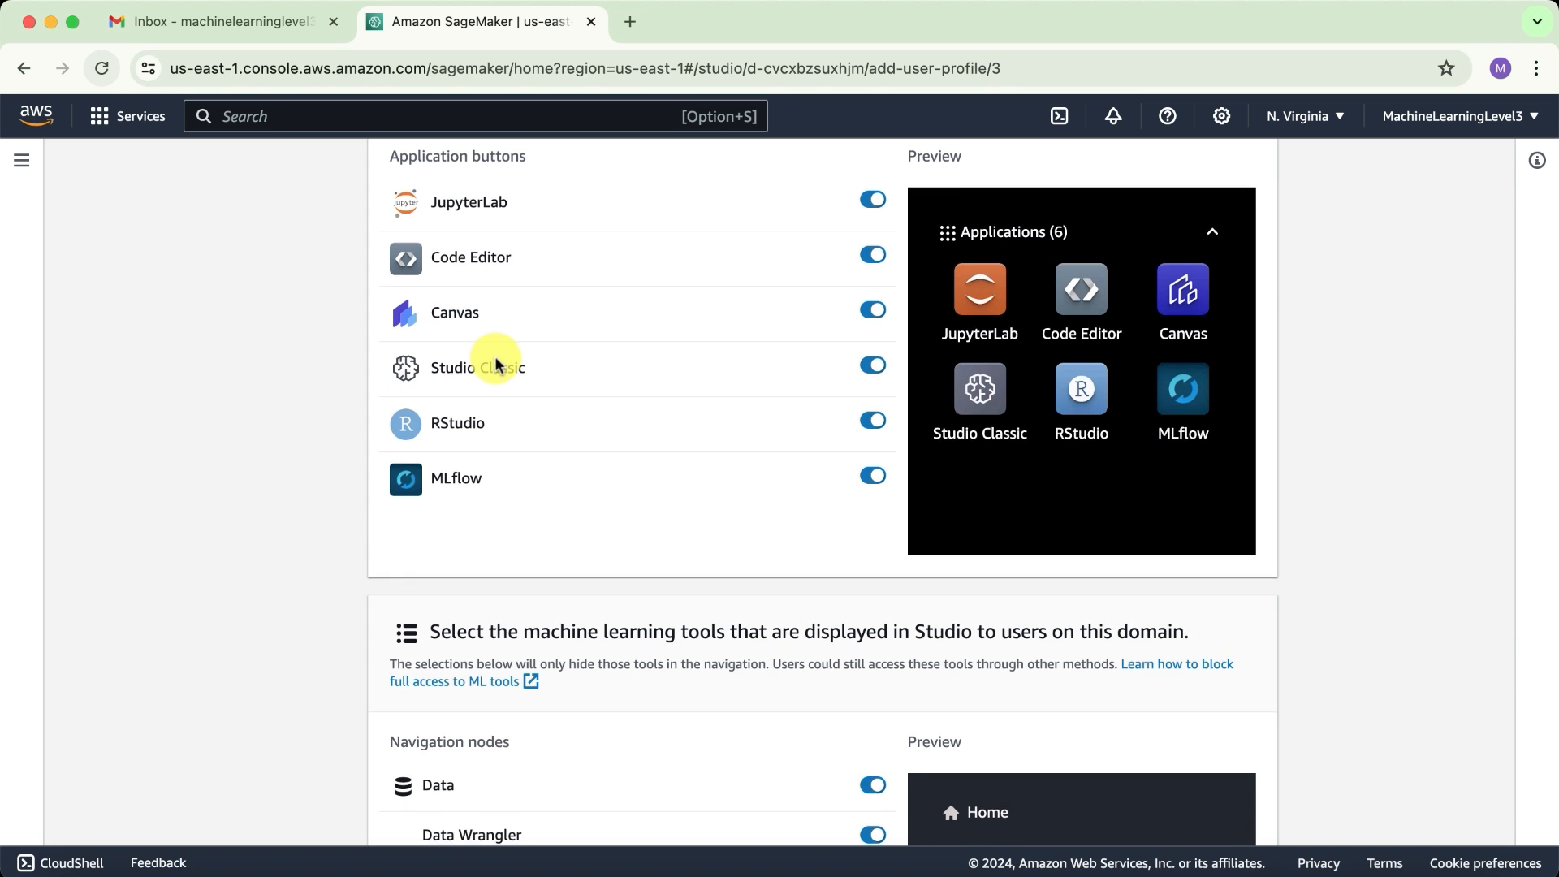
pyautogui.scroll(-5, 497, 363)
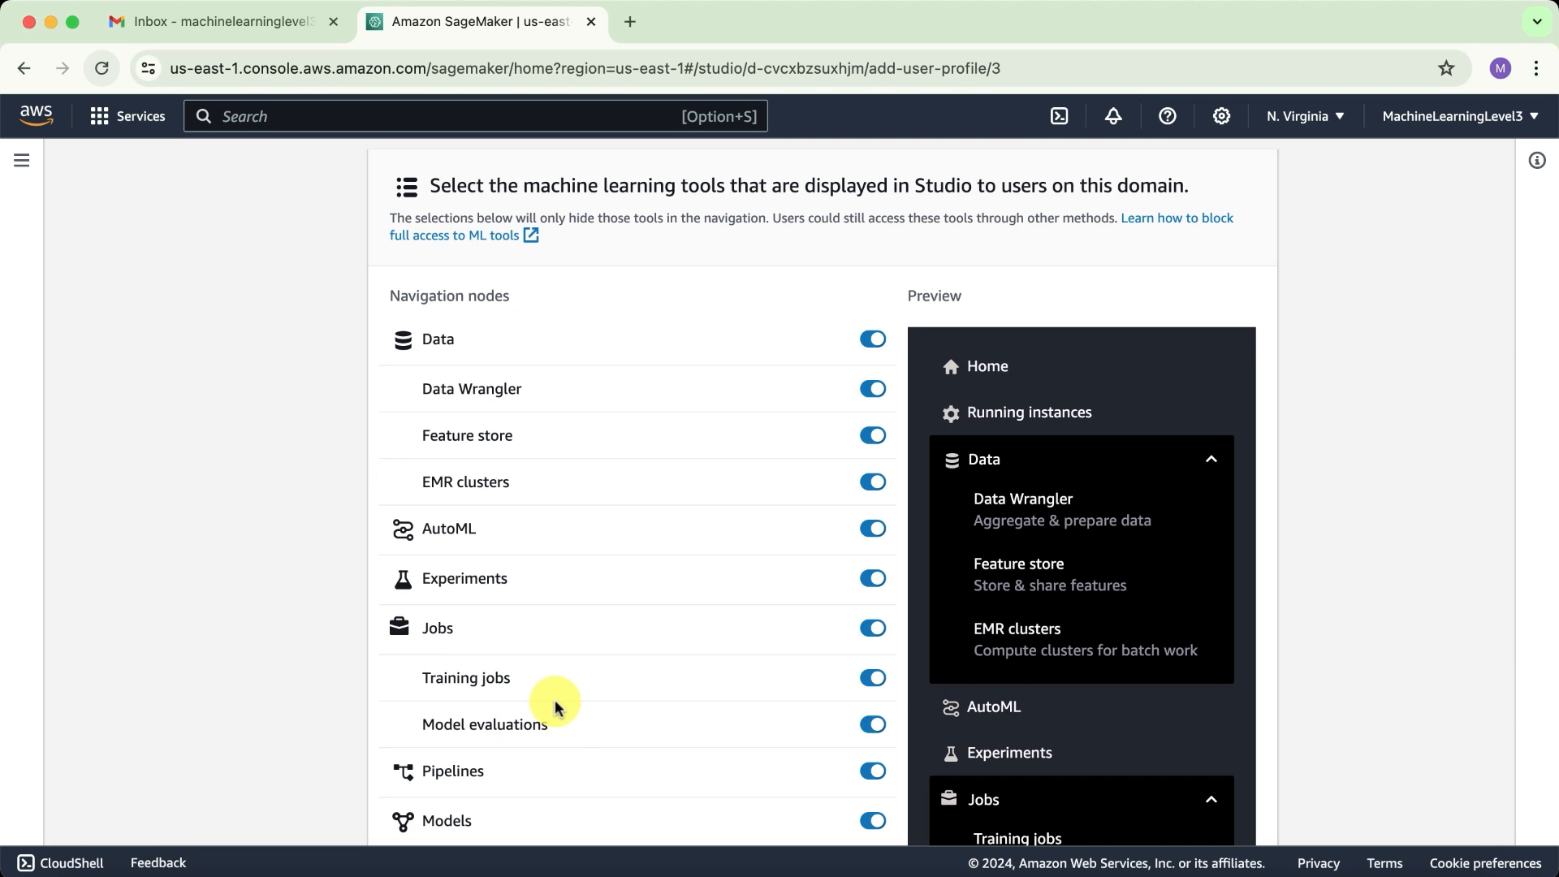
pyautogui.scroll(-10, 556, 705)
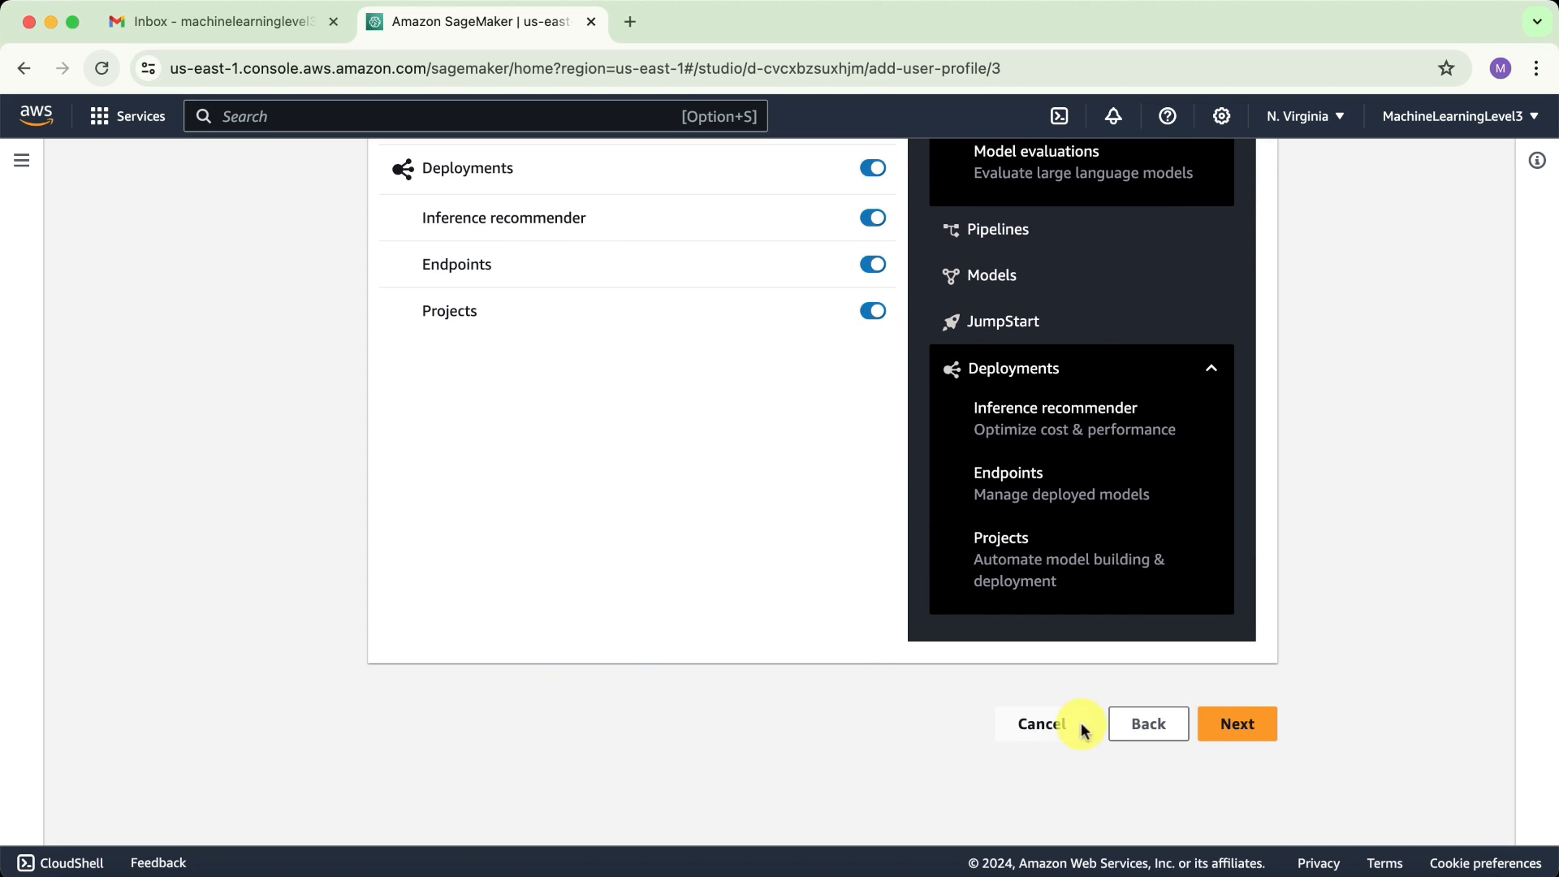
pyautogui.click(1230, 725)
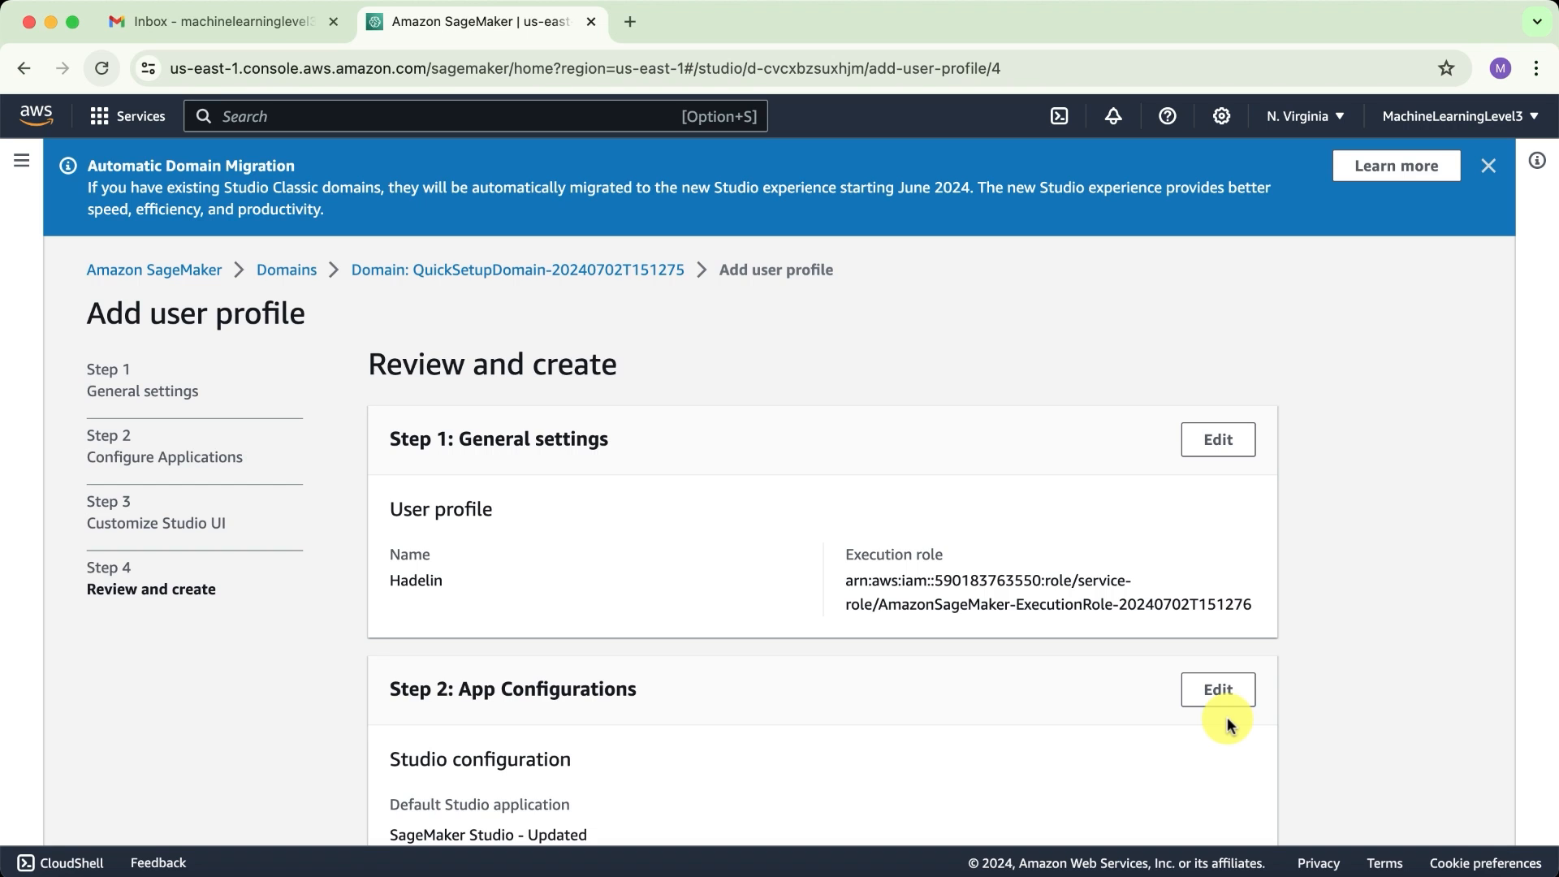
# - Review the user profile's settings and submit it for creation
pyautogui.scroll(-10, 1226, 716)
pyautogui.scroll(-12, 1226, 716)
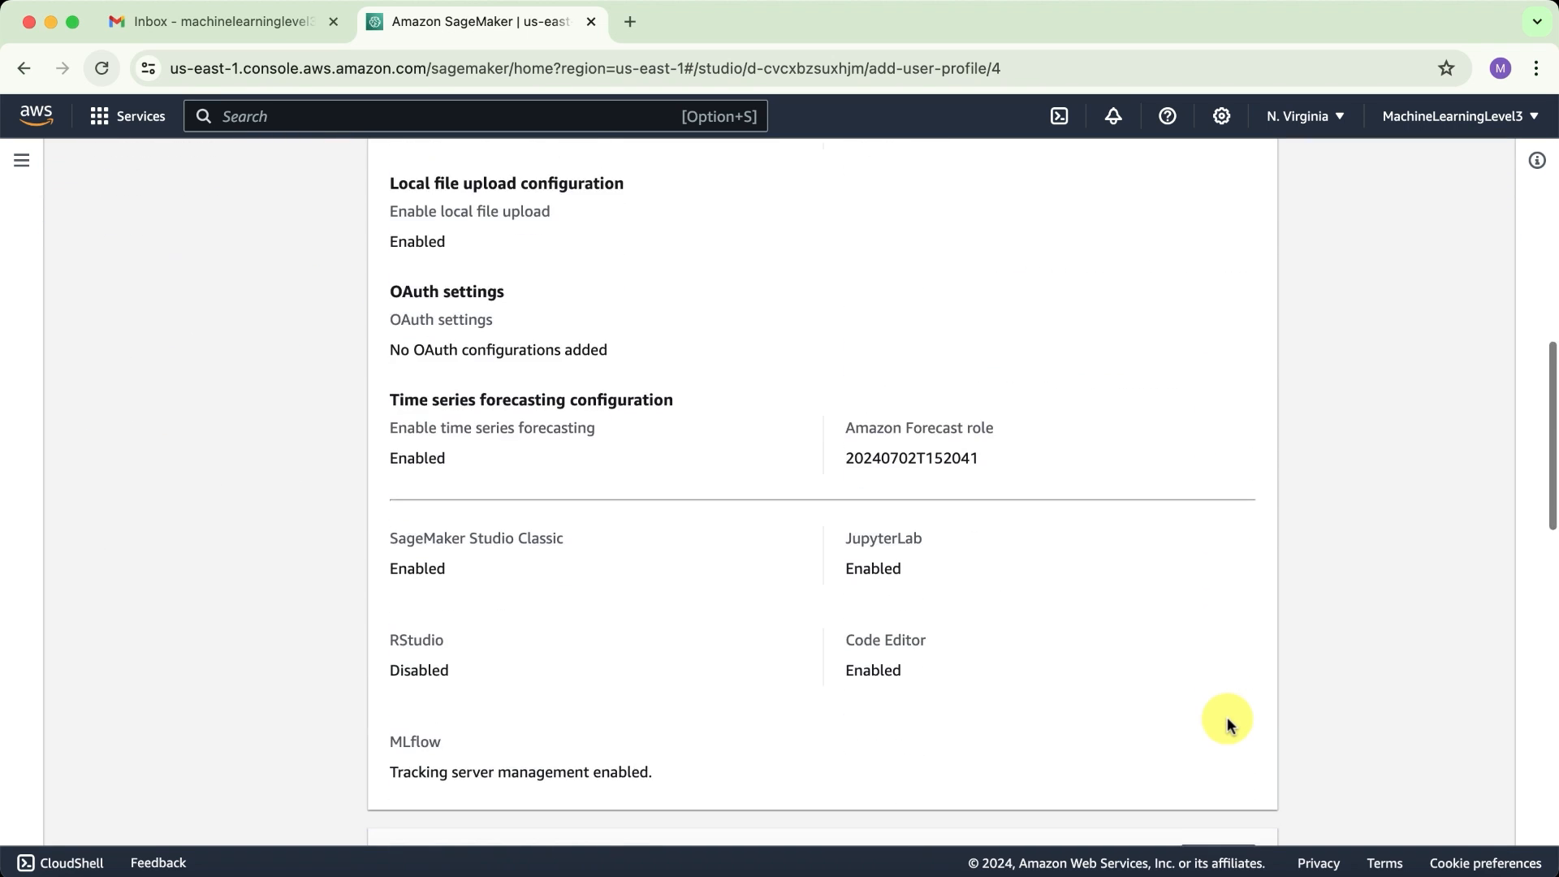
pyautogui.scroll(-10, 1226, 719)
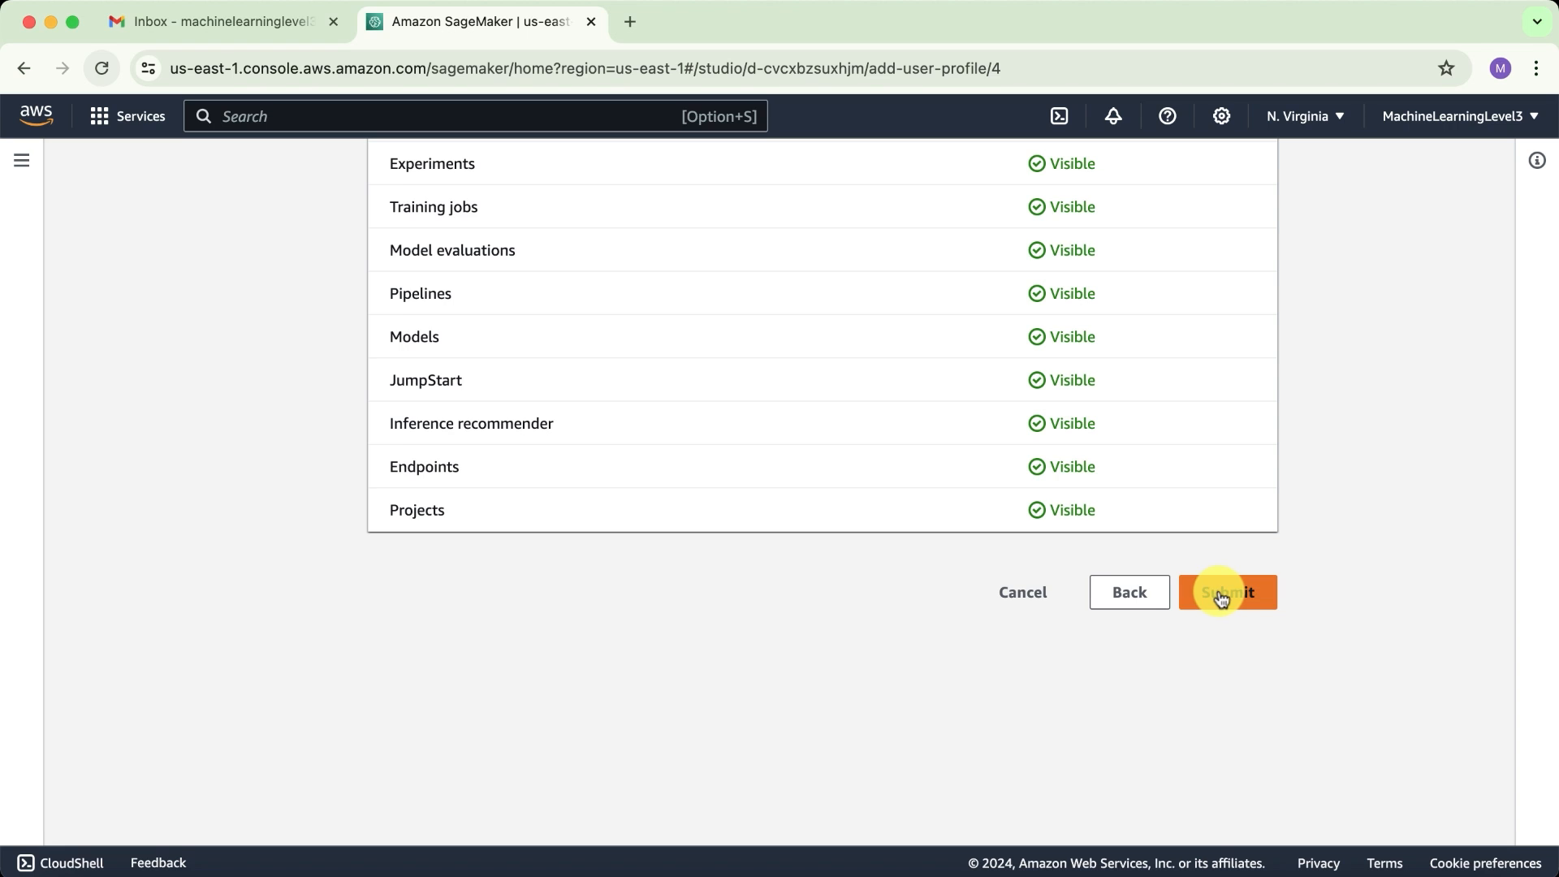
pyautogui.click(1220, 597)
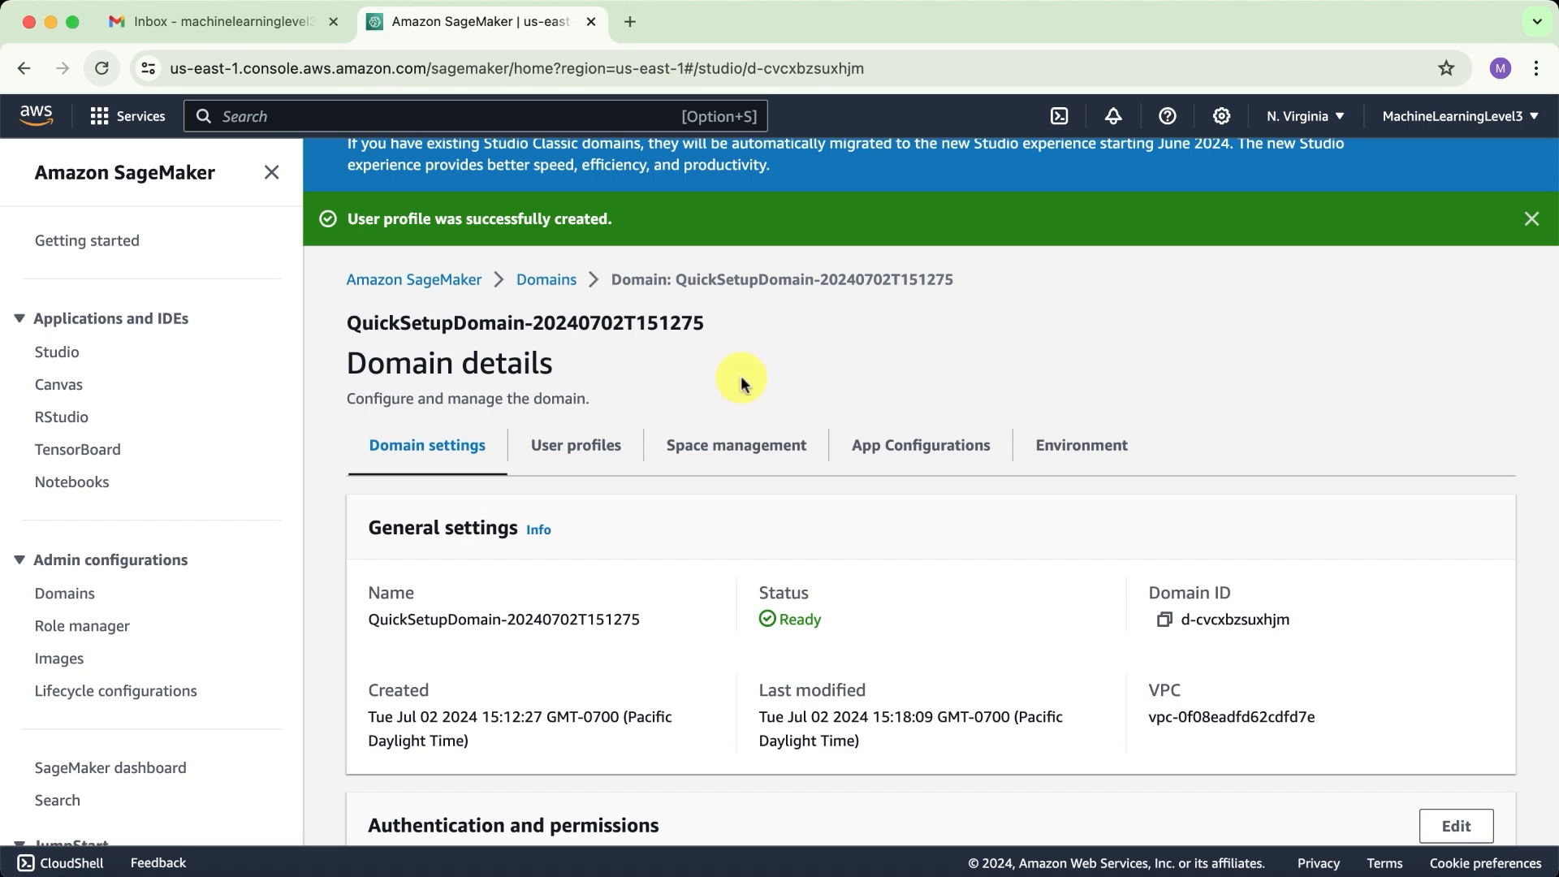
# - Open the new user profile's details and look at the apps that can be launched for it
pyautogui.click(583, 444)
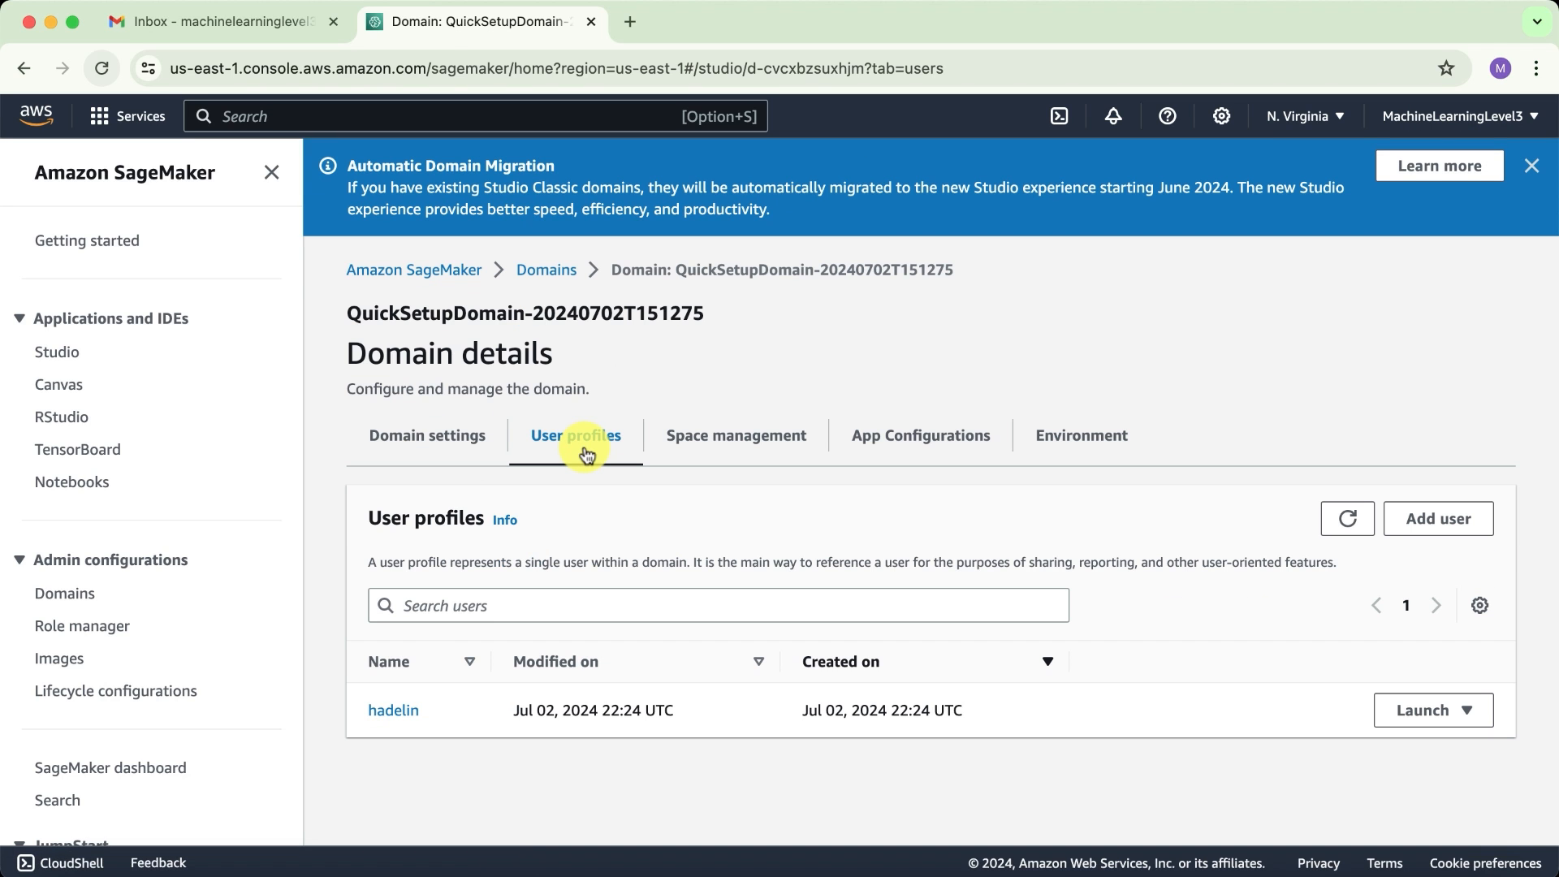
pyautogui.click(395, 711)
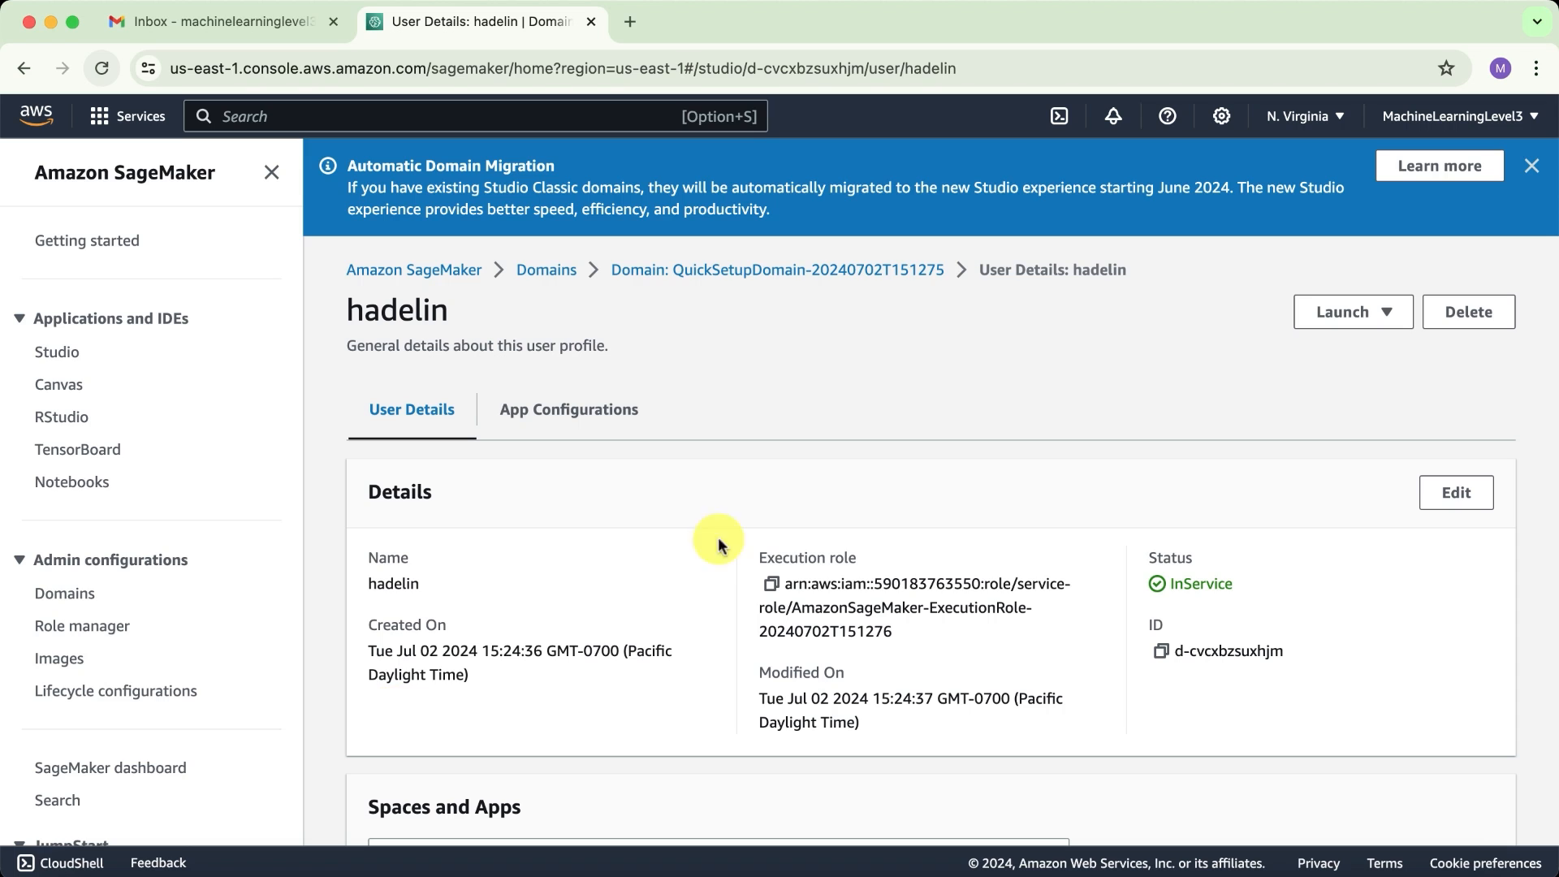
pyautogui.click(1382, 315)
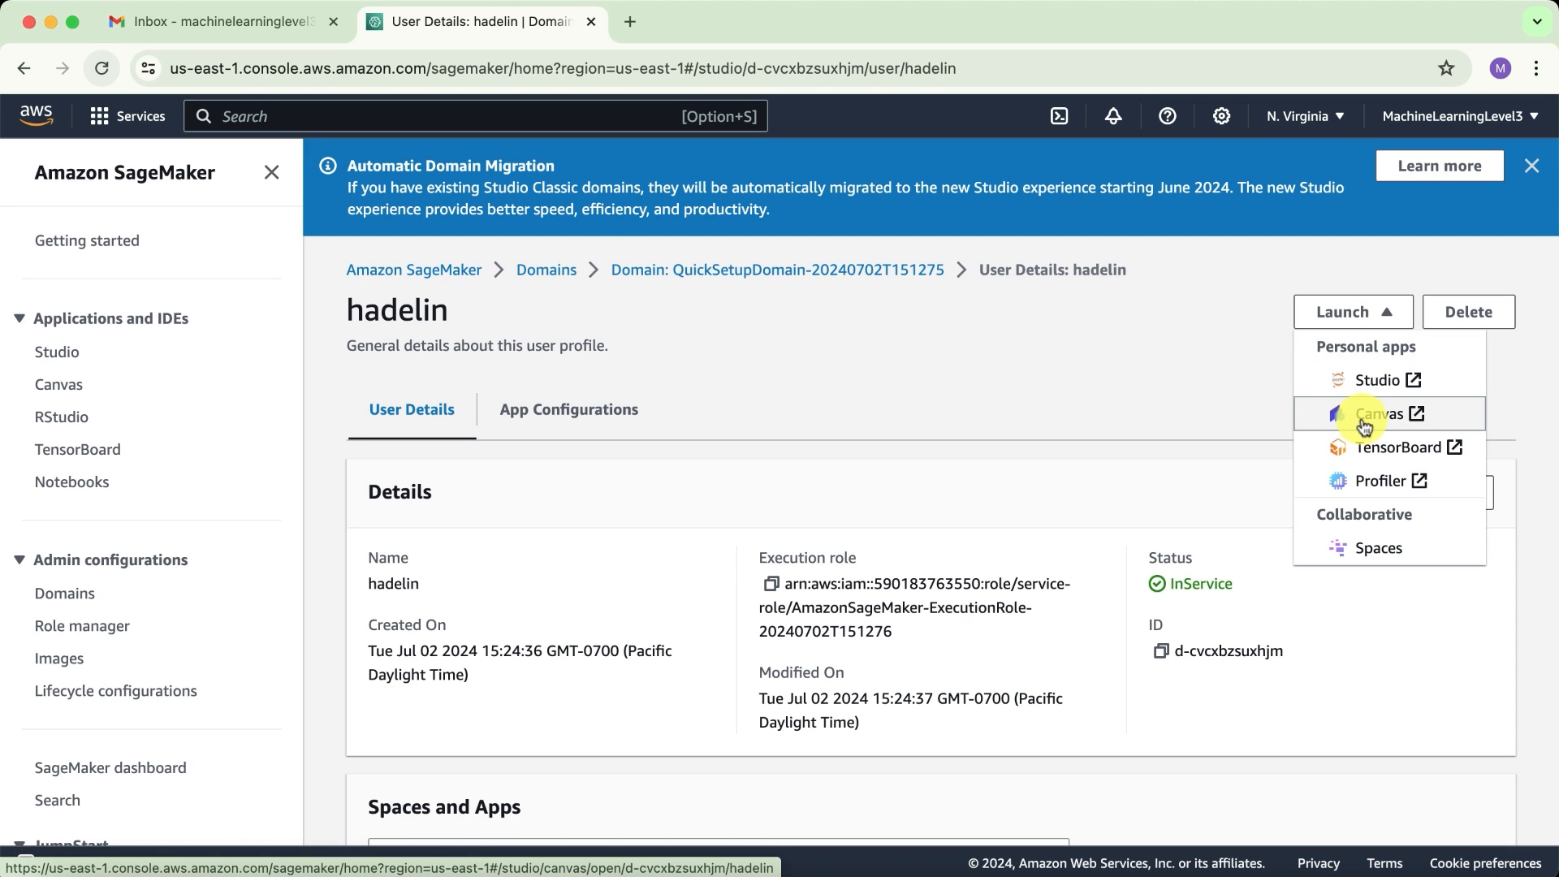
pyautogui.click(987, 411)
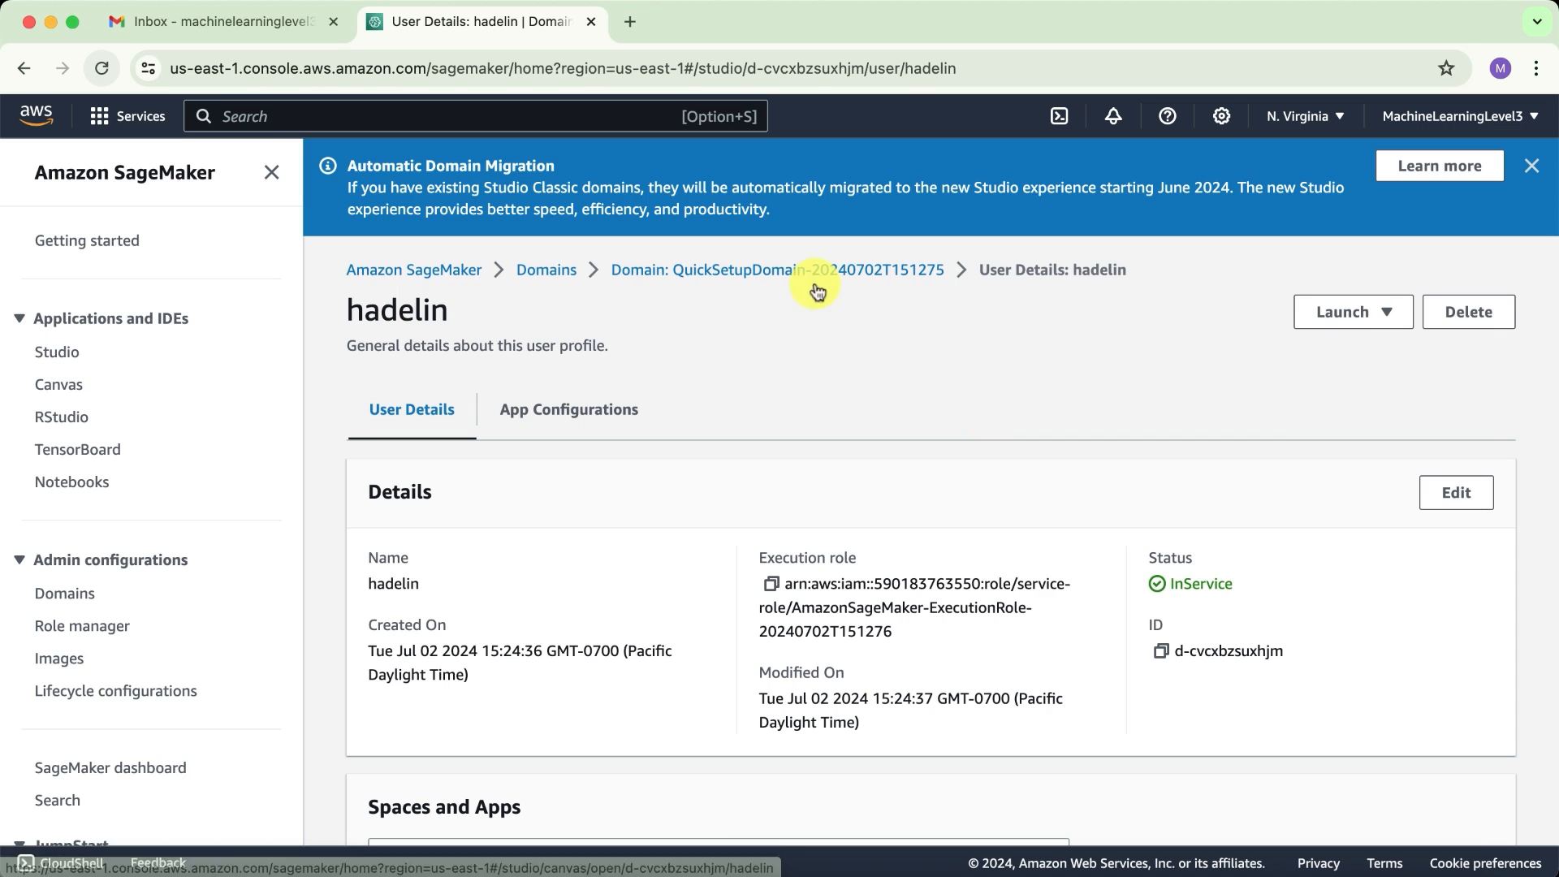
# - Return to the domain's user profiles and launch Canvas for the new user
pyautogui.click(794, 276)
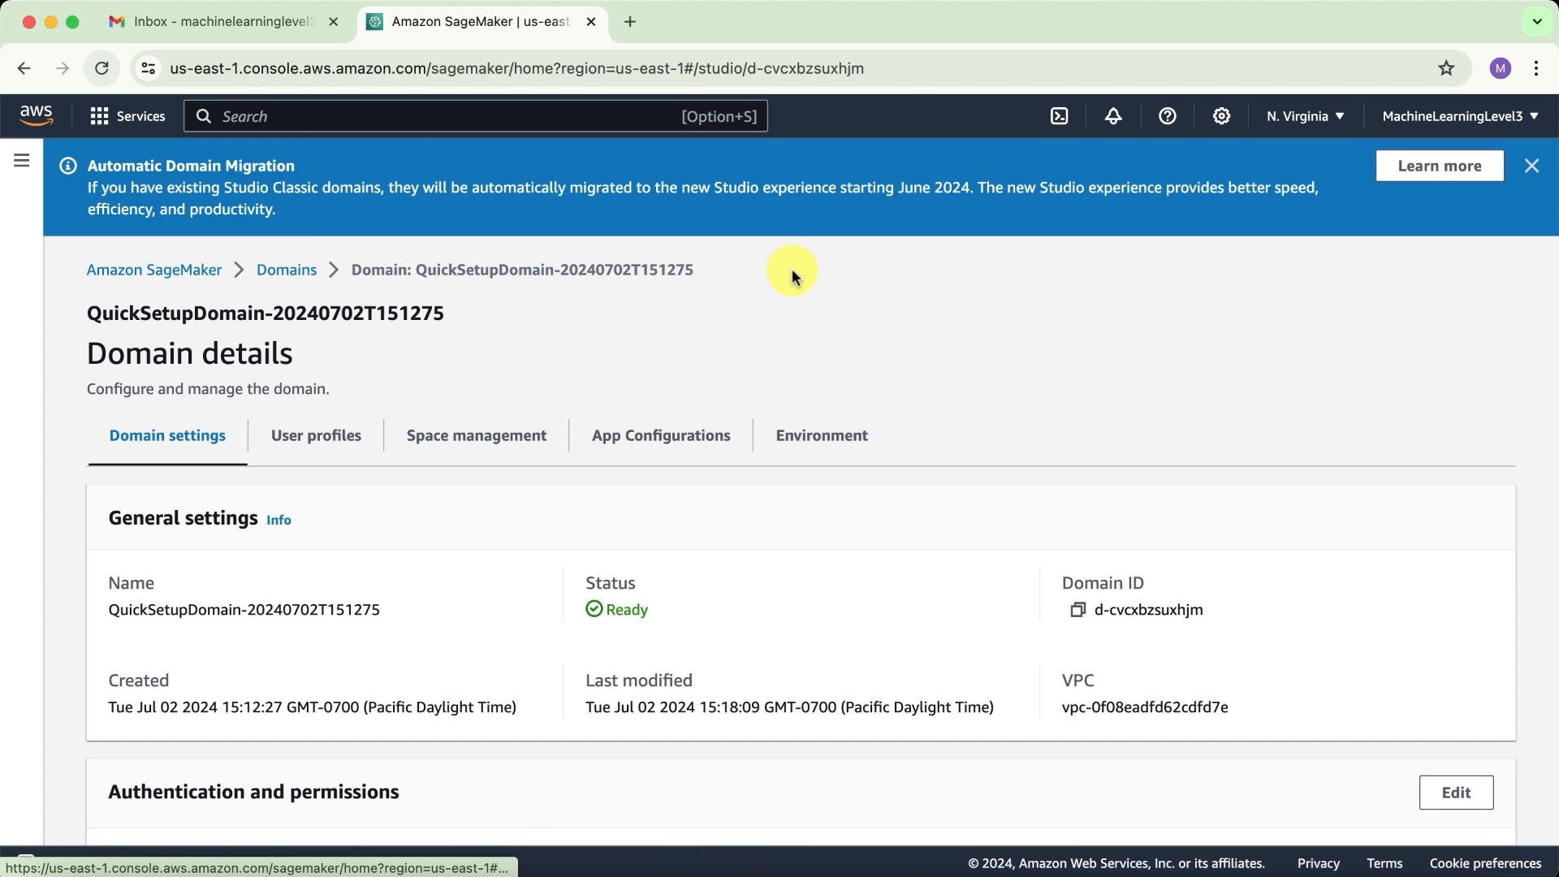
pyautogui.click(316, 438)
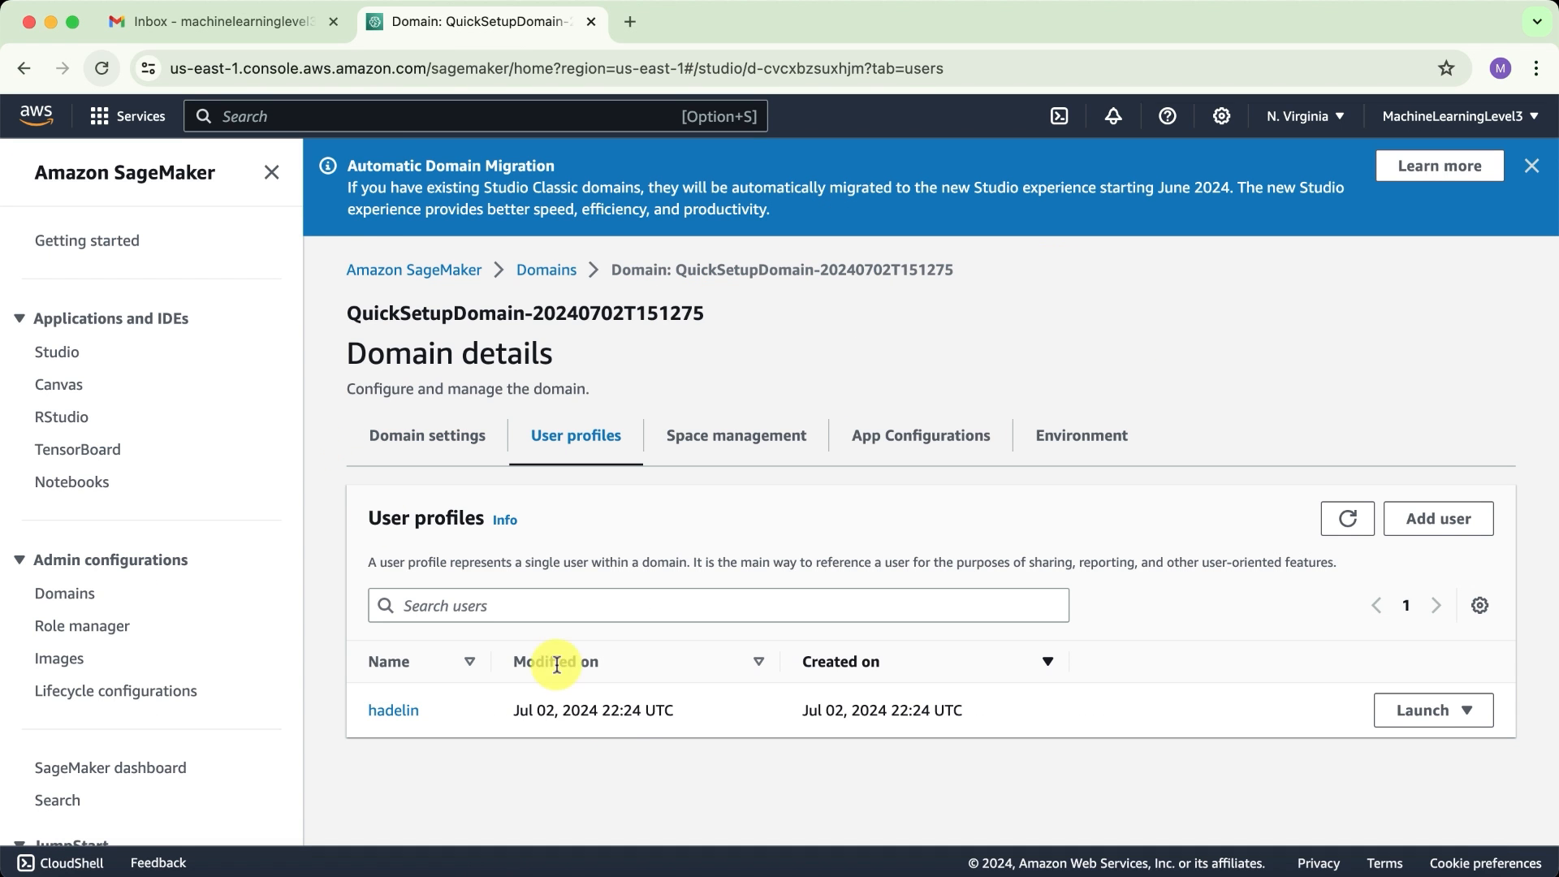
pyautogui.click(1448, 711)
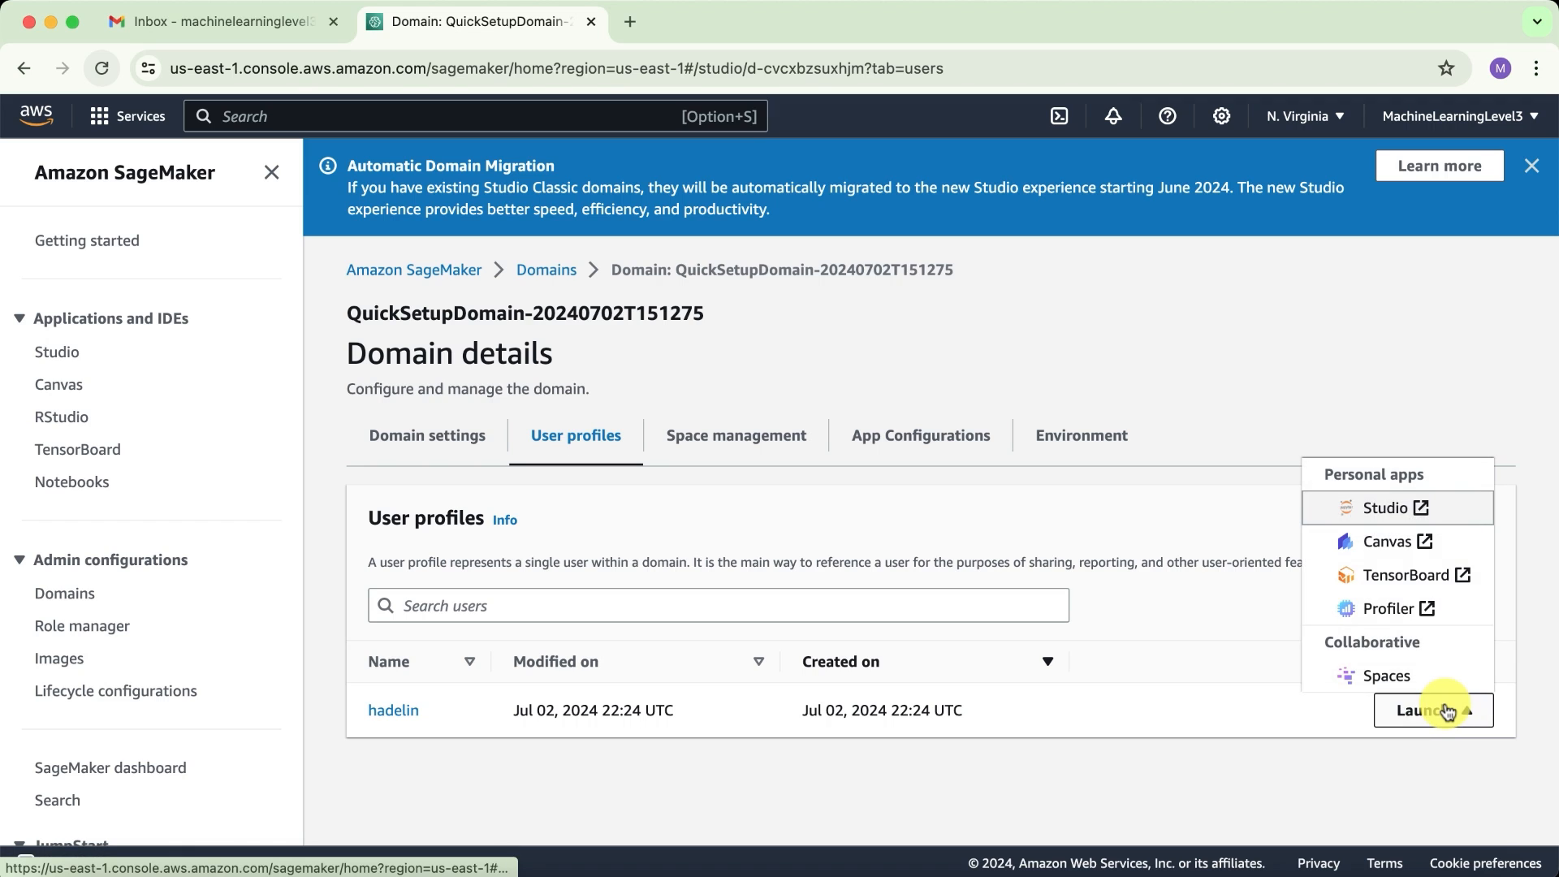
pyautogui.click(1370, 555)
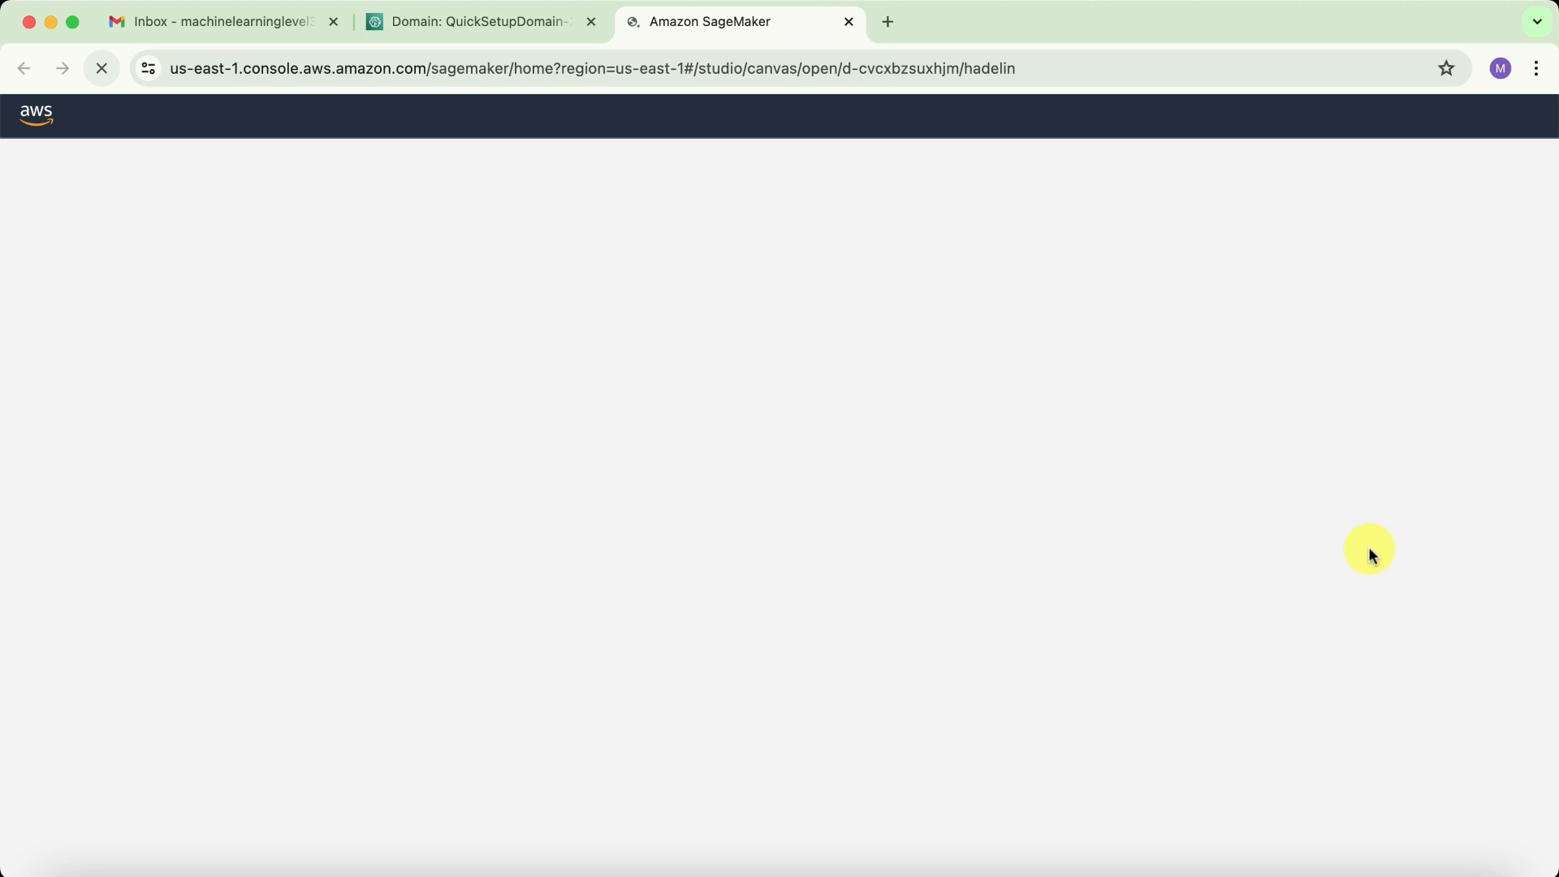